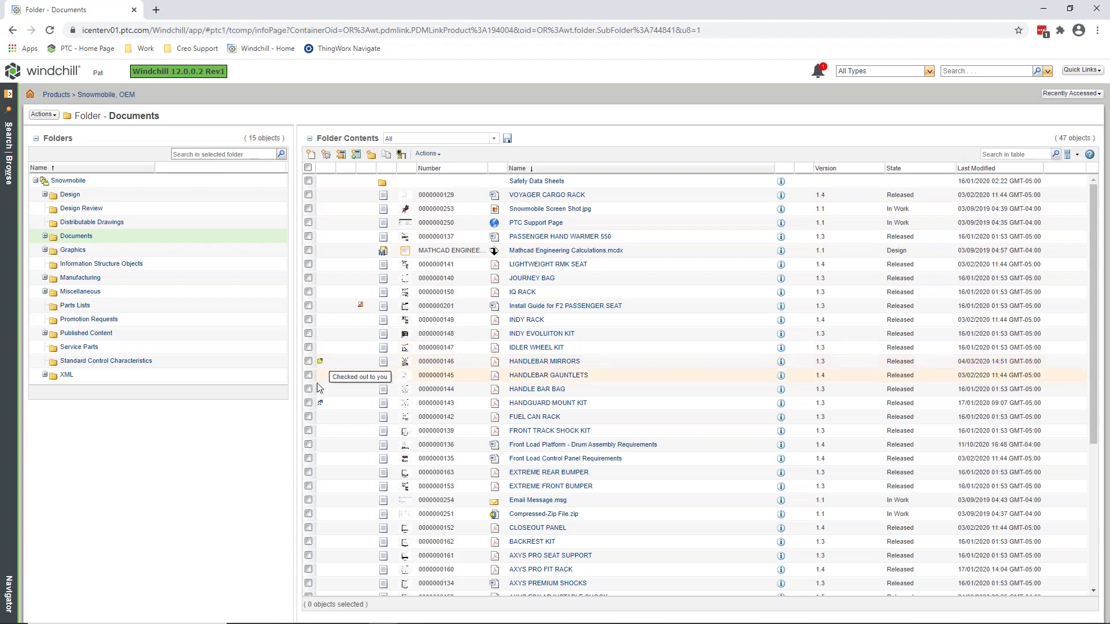
Filter the Documents folder to In Work objects (4), then switch back to All (47).
{"action": "mouse_move", "coordinate": [321, 404]}
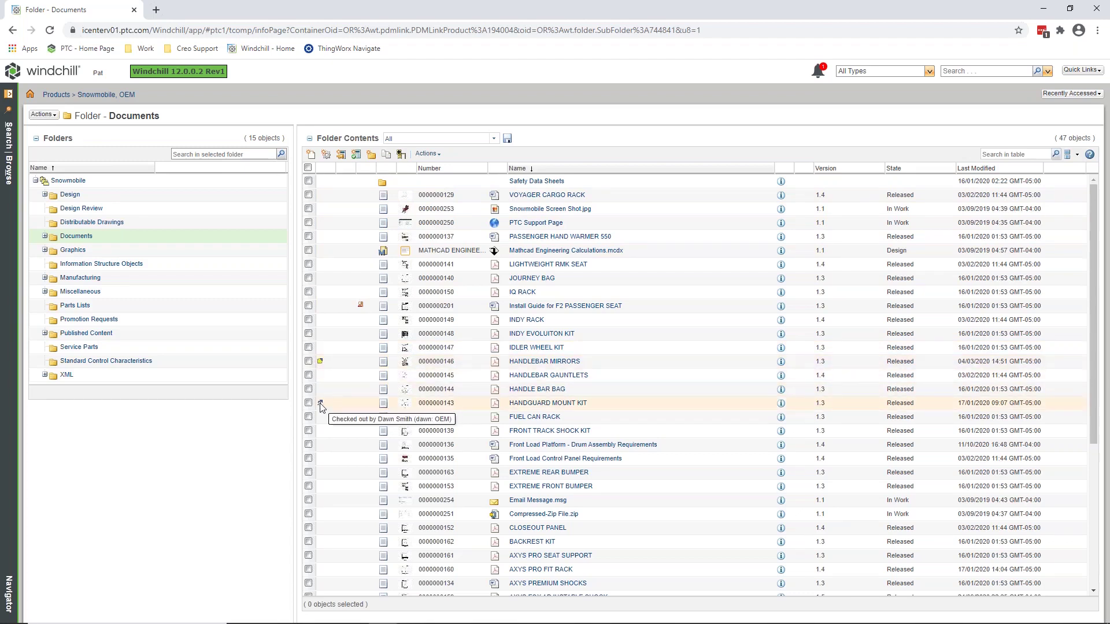
{"action": "left_click", "coordinate": [494, 142]}
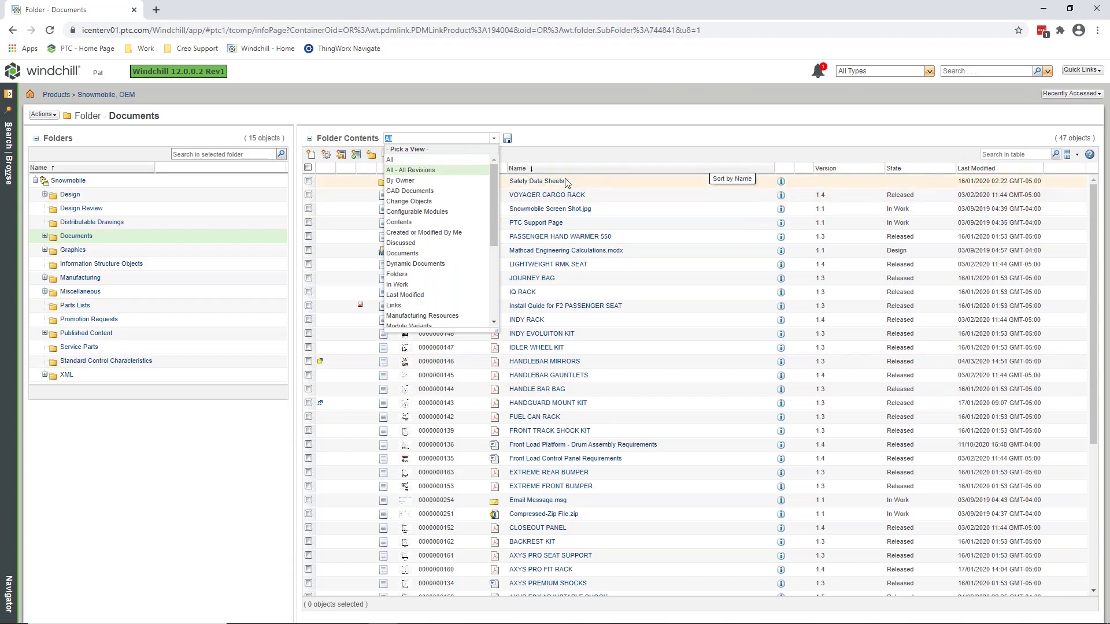
{"action": "left_click", "coordinate": [398, 285]}
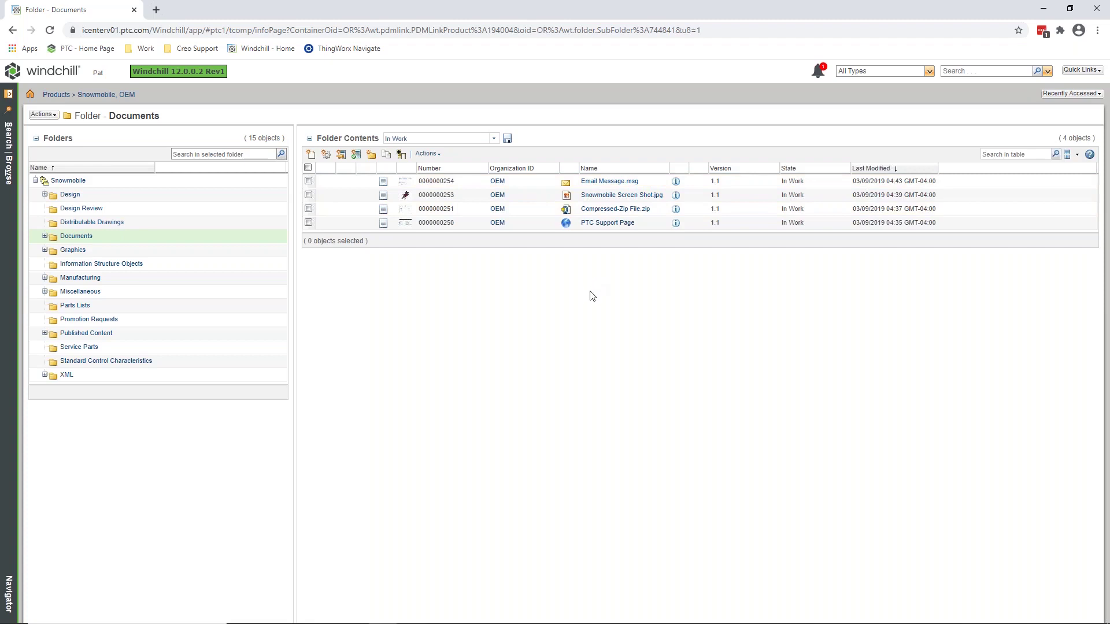
{"action": "left_click", "coordinate": [495, 143]}
{"action": "scroll", "coordinate": [430, 232], "scroll_direction": "down", "scroll_amount": 3}
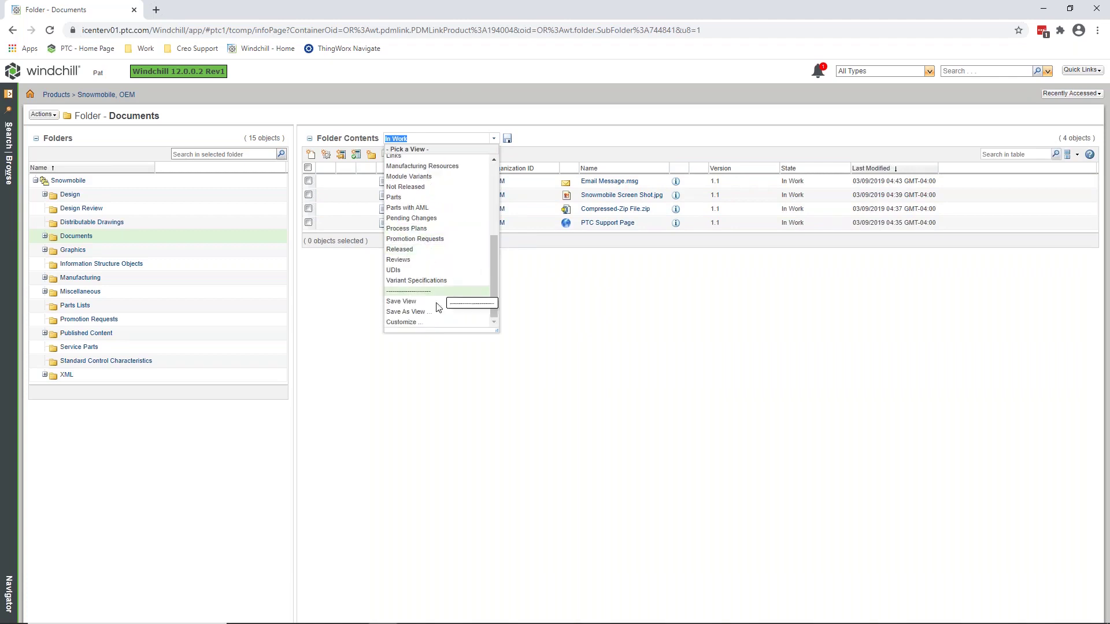
{"action": "scroll", "coordinate": [425, 287], "scroll_direction": "up", "scroll_amount": 6}
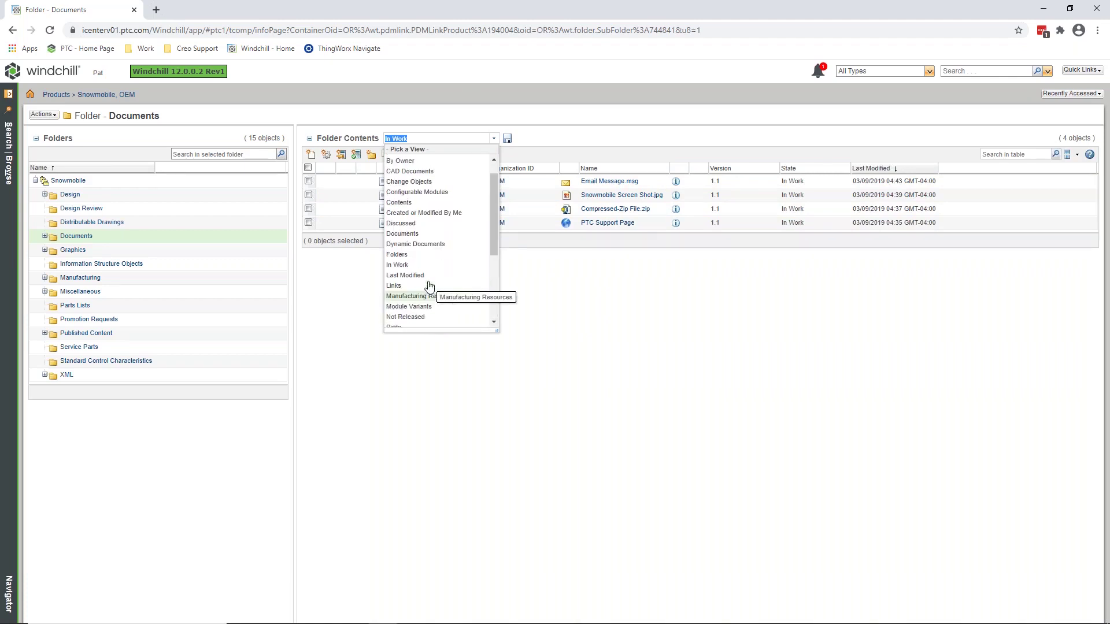
{"action": "left_click", "coordinate": [407, 161]}
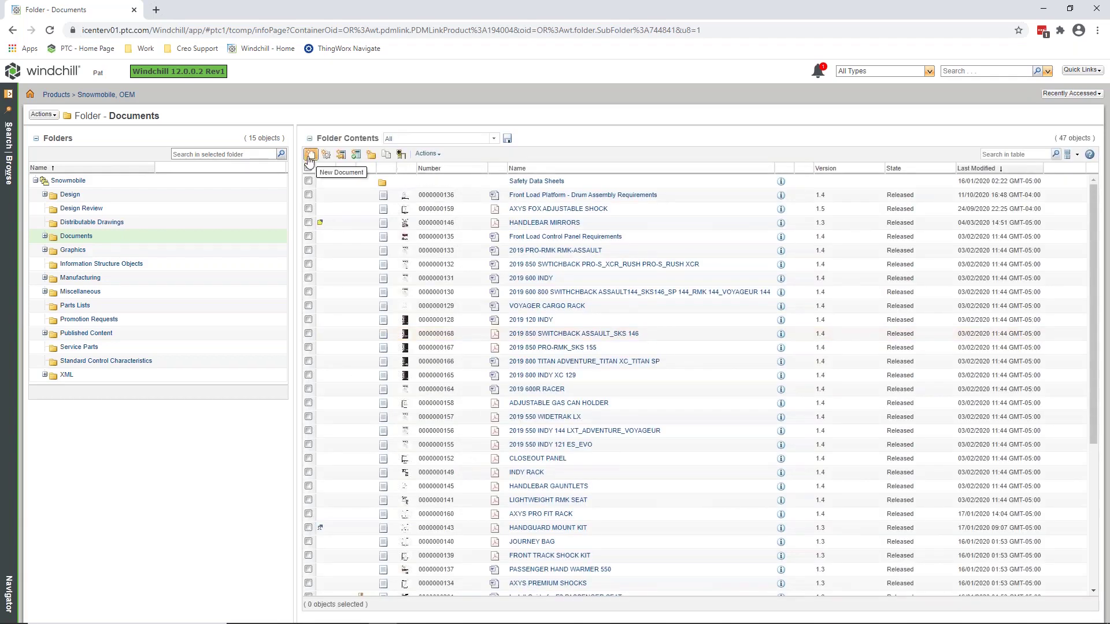
{"action": "left_click", "coordinate": [311, 154]}
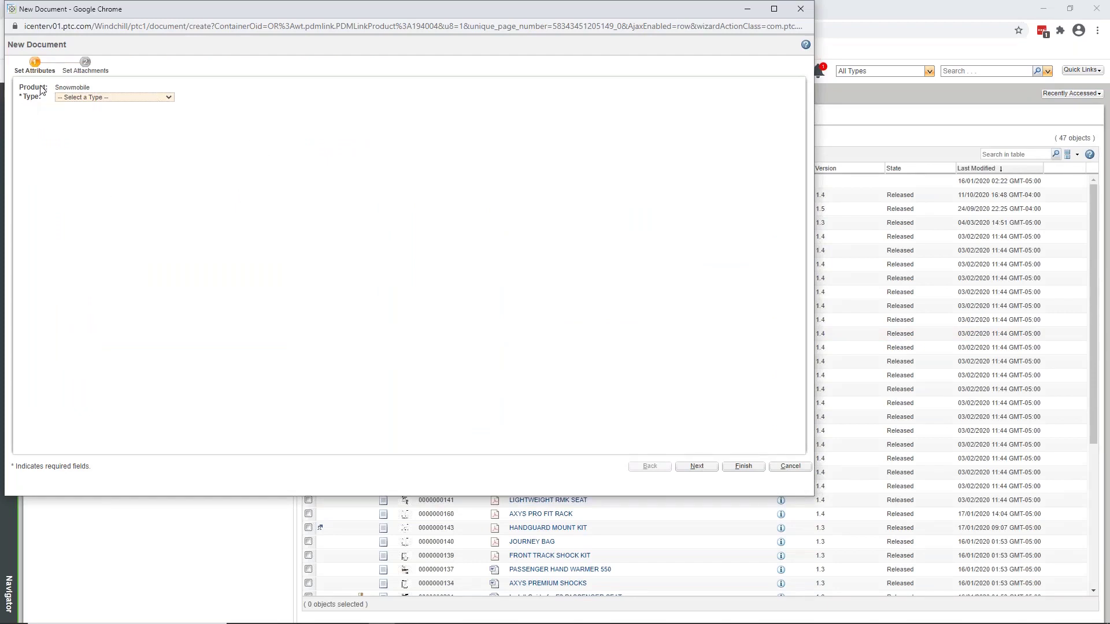
{"action": "left_click", "coordinate": [113, 97]}
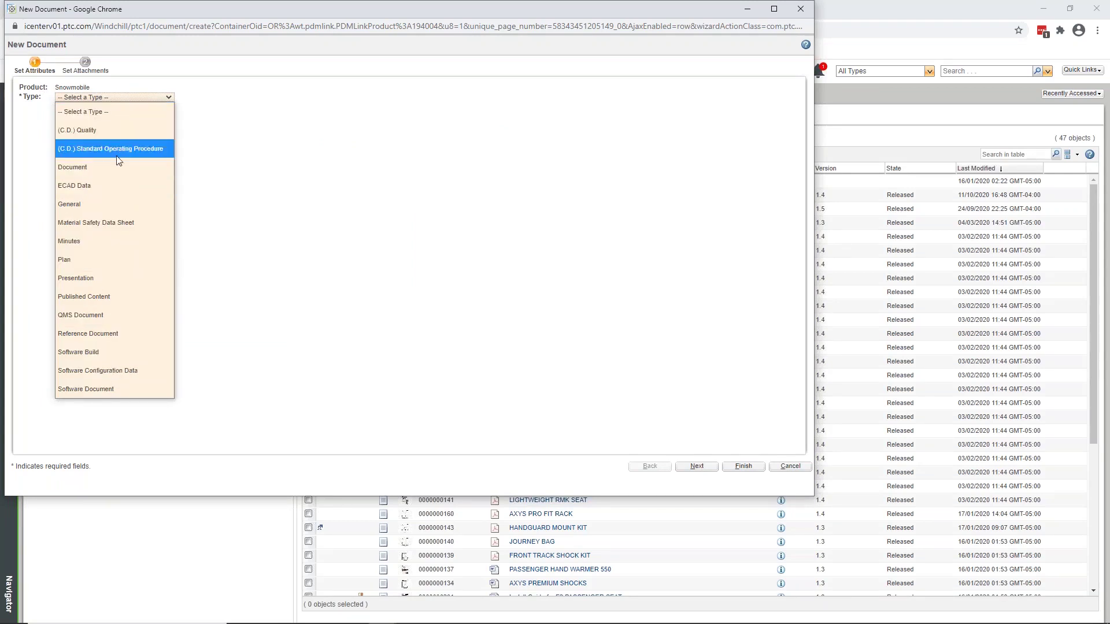
{"action": "left_click", "coordinate": [87, 170]}
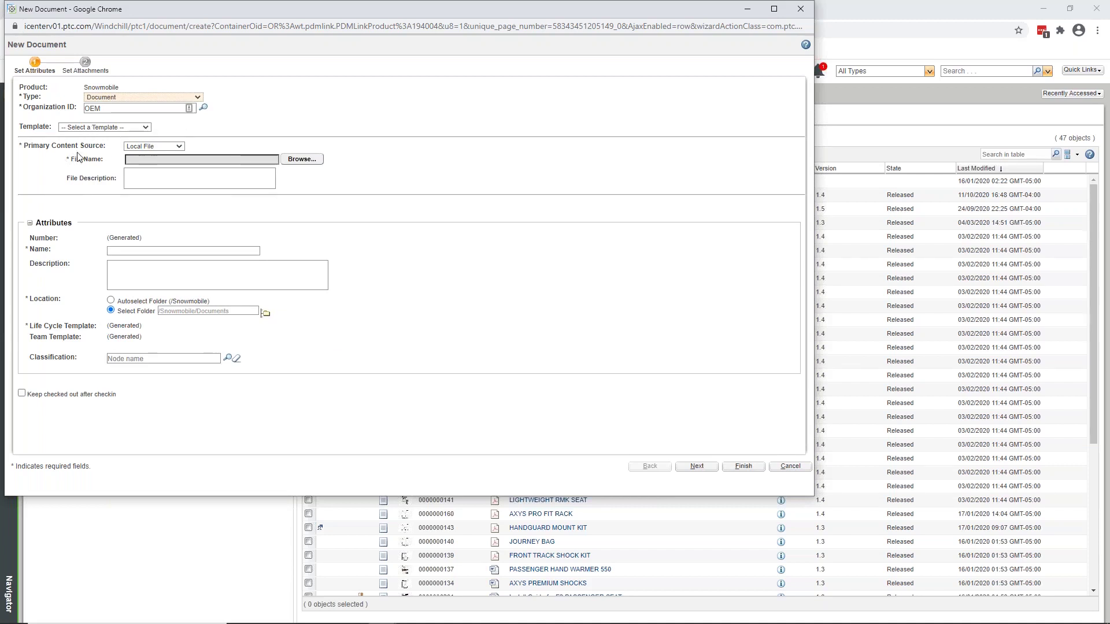
{"action": "left_click", "coordinate": [105, 127]}
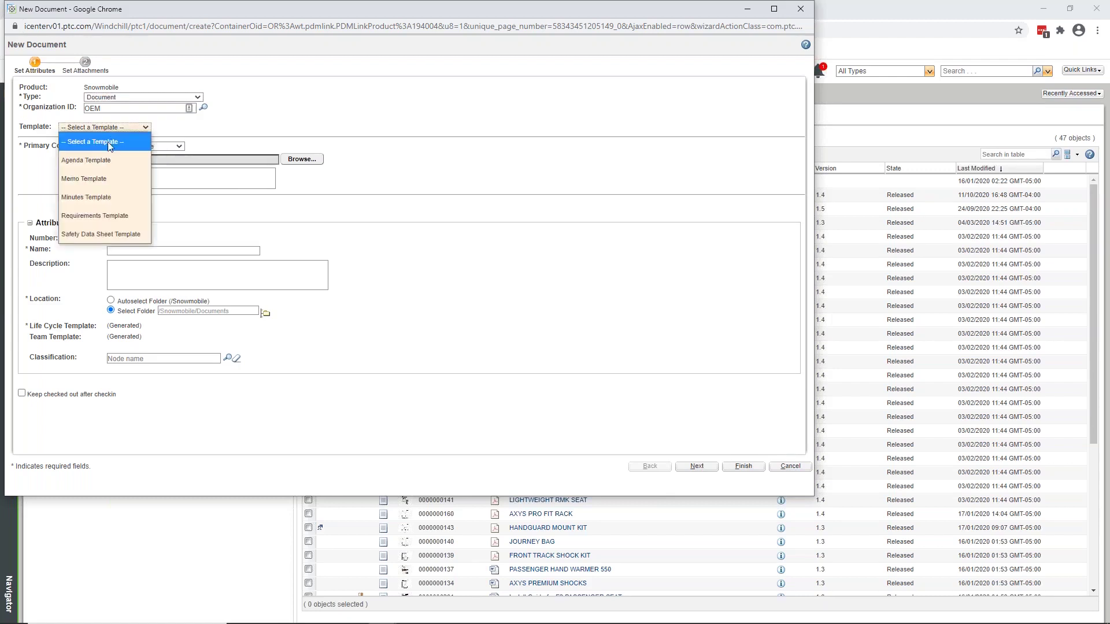
{"action": "left_click", "coordinate": [92, 235]}
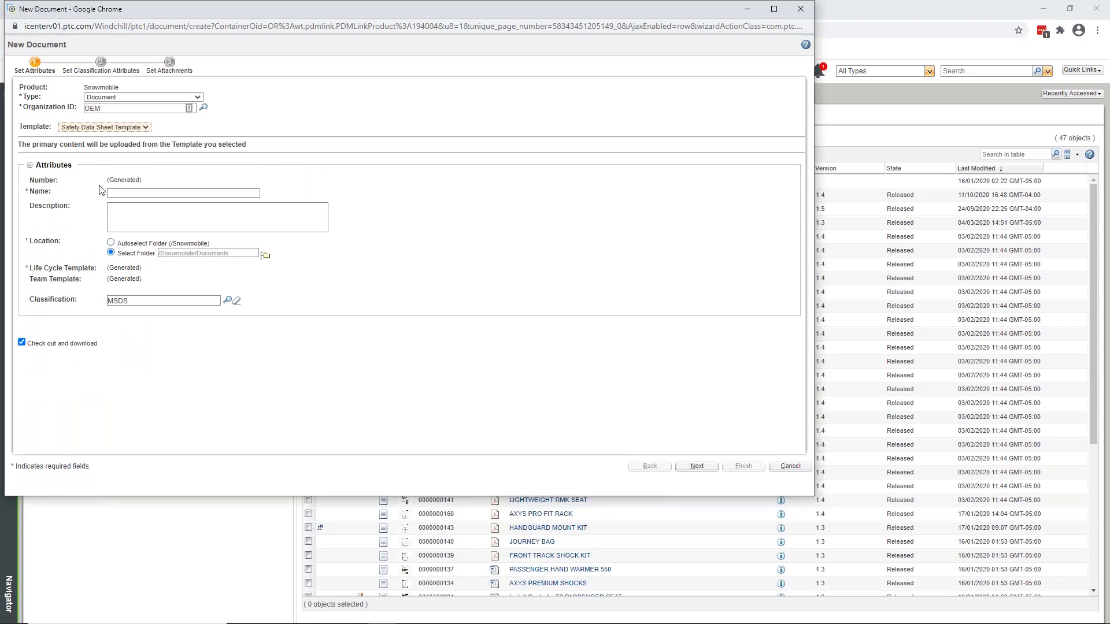
{"action": "left_click", "coordinate": [154, 194]}
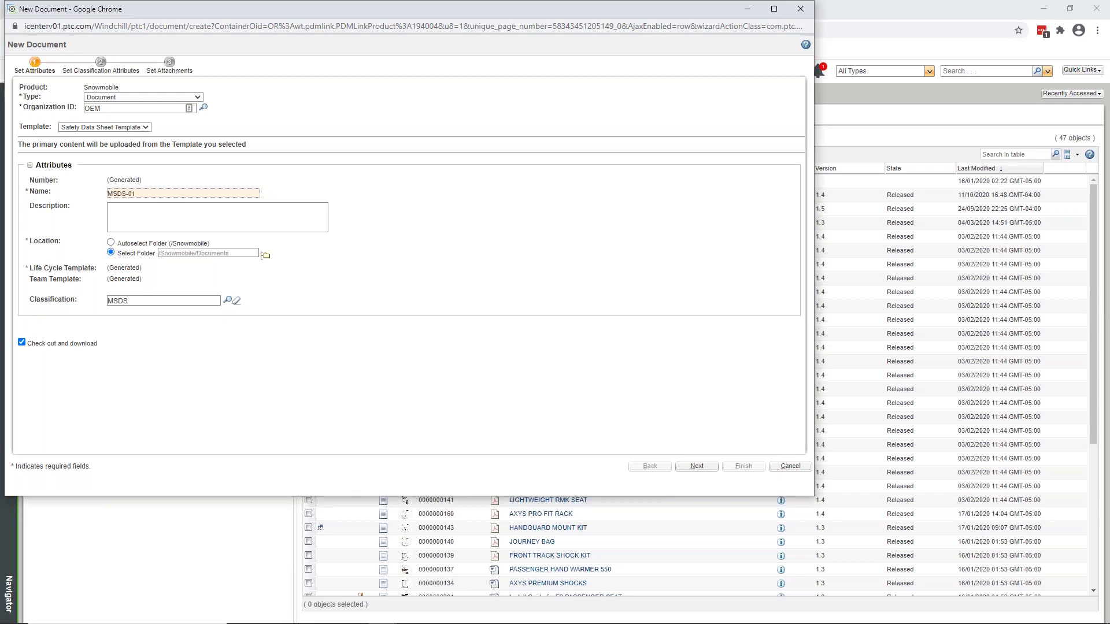
{"action": "left_click", "coordinate": [790, 466]}
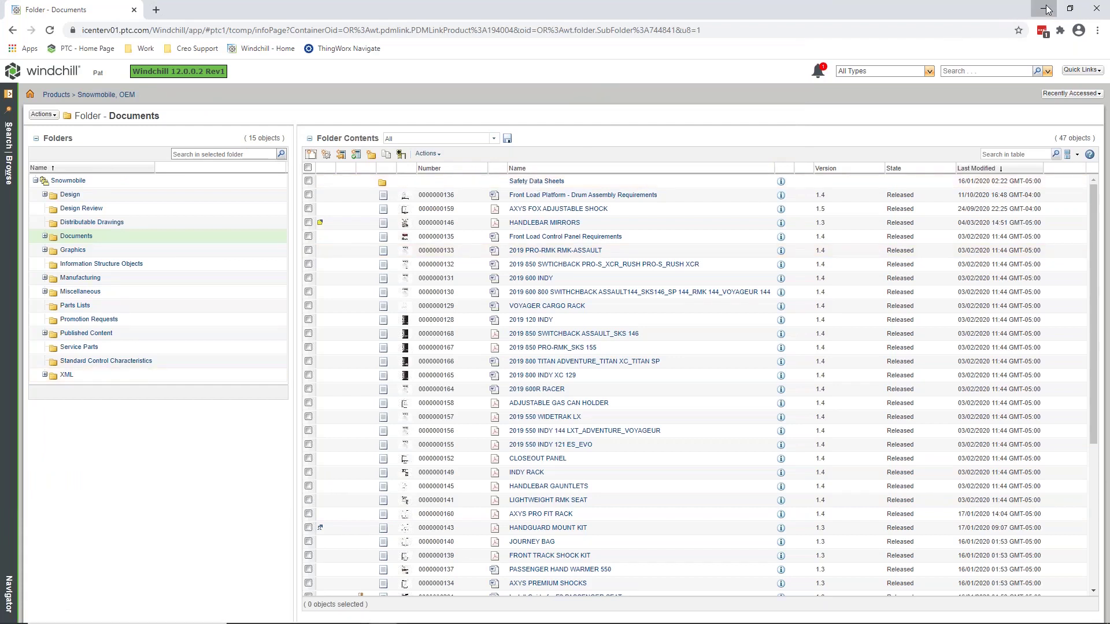
Browse File Explorer to Windchill Documents > icenterv01 > Product > Snowmobile > Documents, maximized.
{"action": "left_click", "coordinate": [1046, 9]}
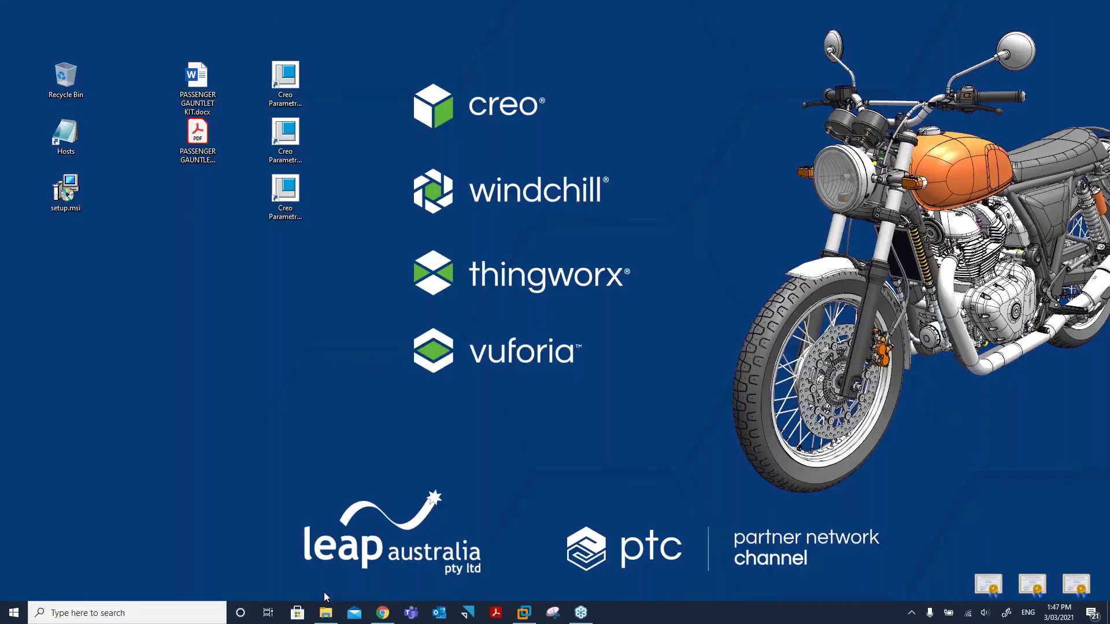
{"action": "left_click", "coordinate": [327, 614]}
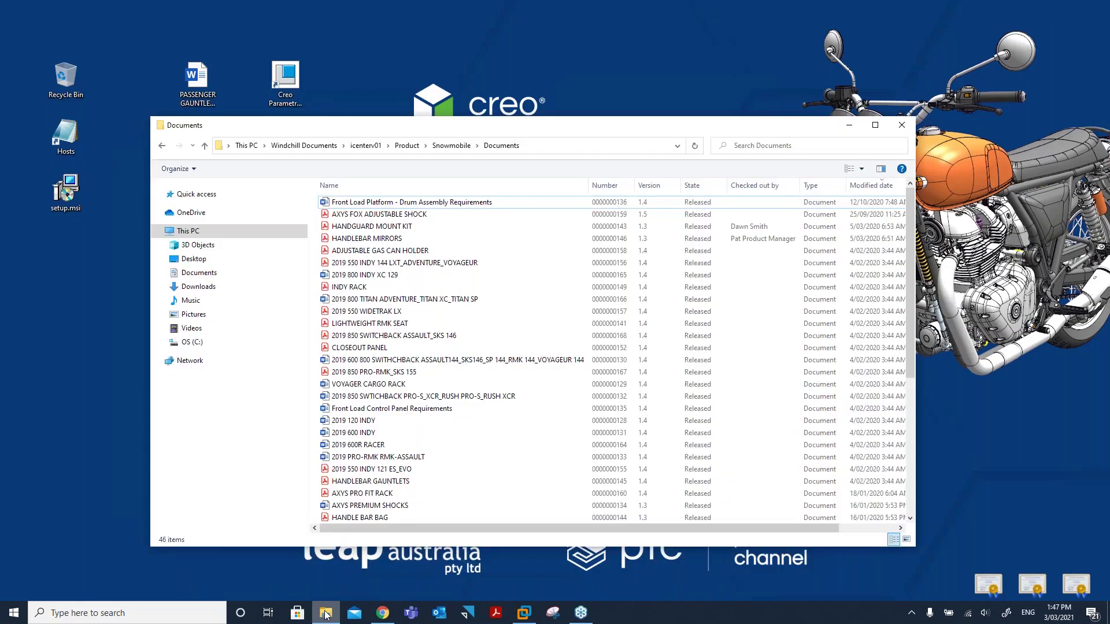
{"action": "left_click", "coordinate": [188, 232]}
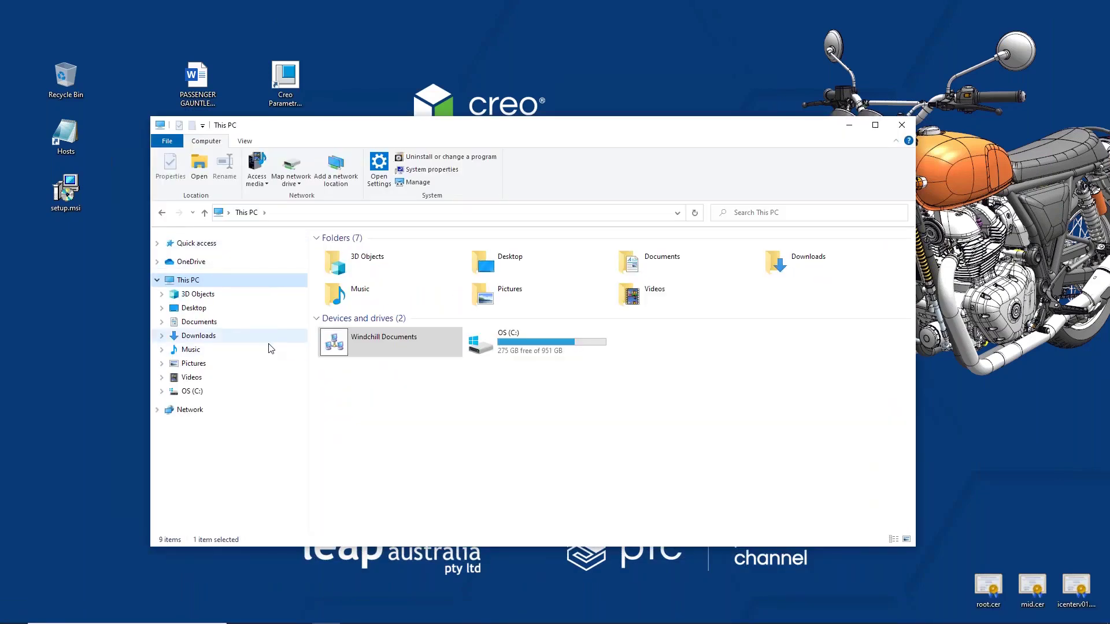
{"action": "double_click", "coordinate": [369, 339]}
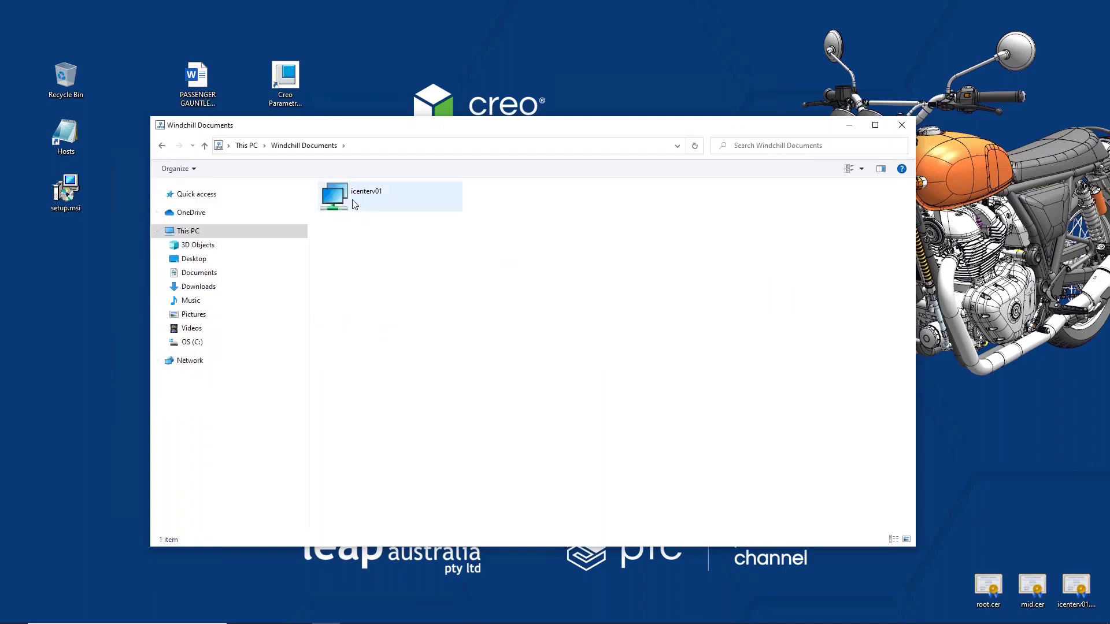
{"action": "double_click", "coordinate": [355, 193]}
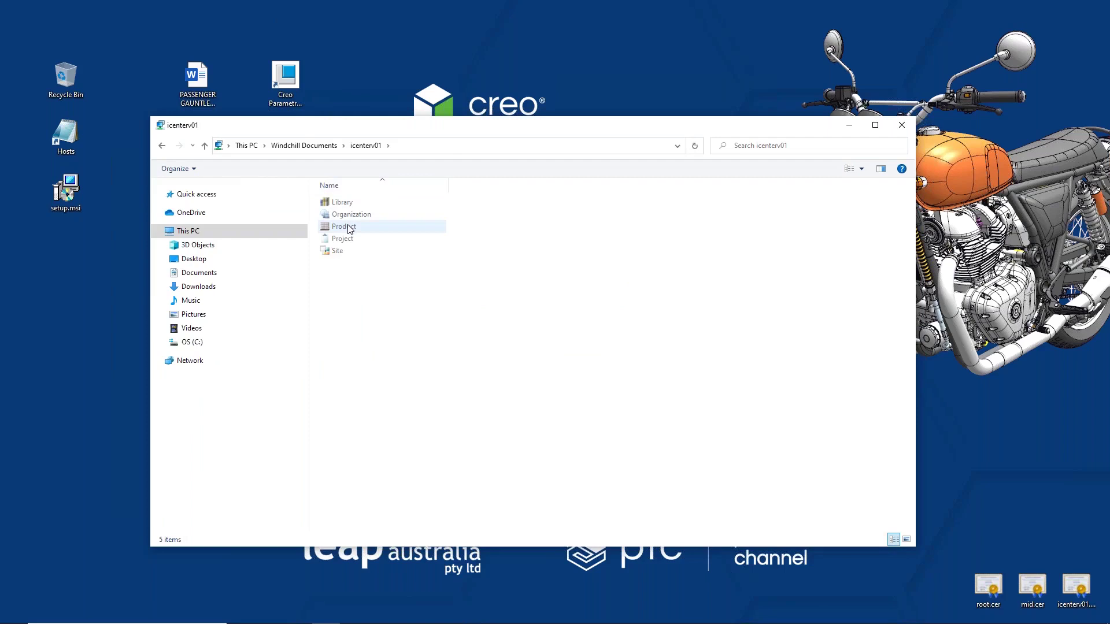
{"action": "left_click", "coordinate": [350, 229]}
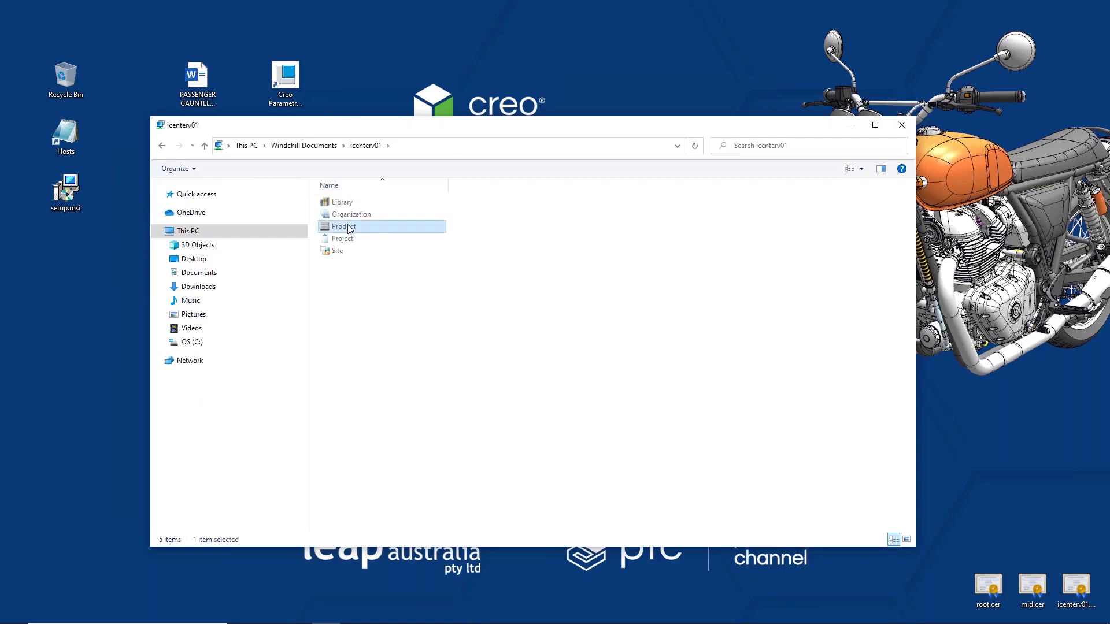
{"action": "double_click", "coordinate": [350, 228]}
{"action": "double_click", "coordinate": [349, 202]}
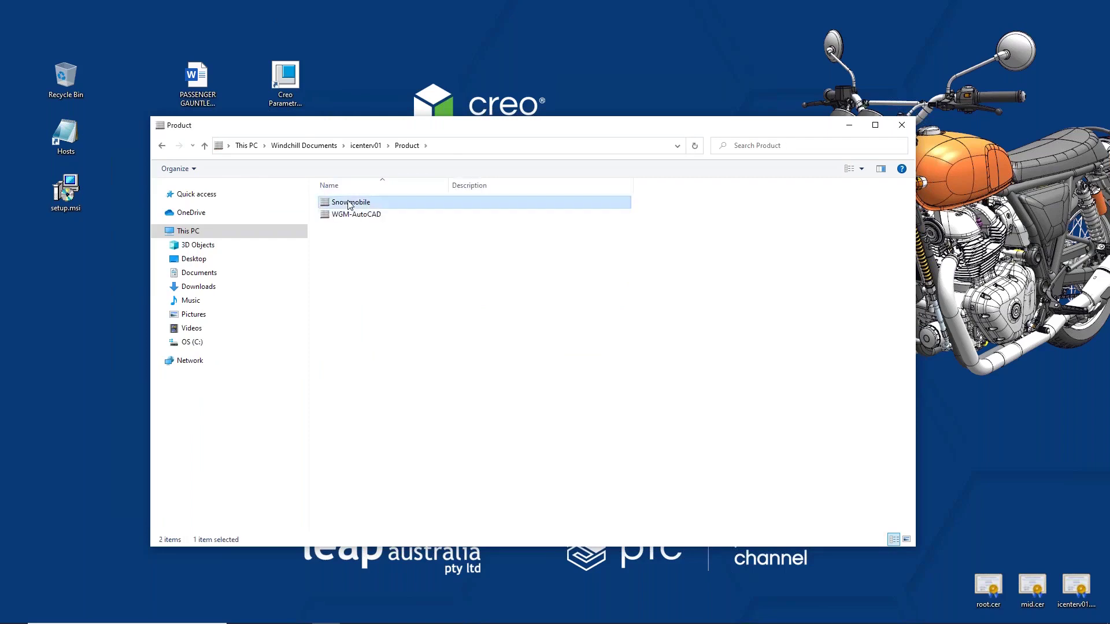
{"action": "double_click", "coordinate": [348, 241]}
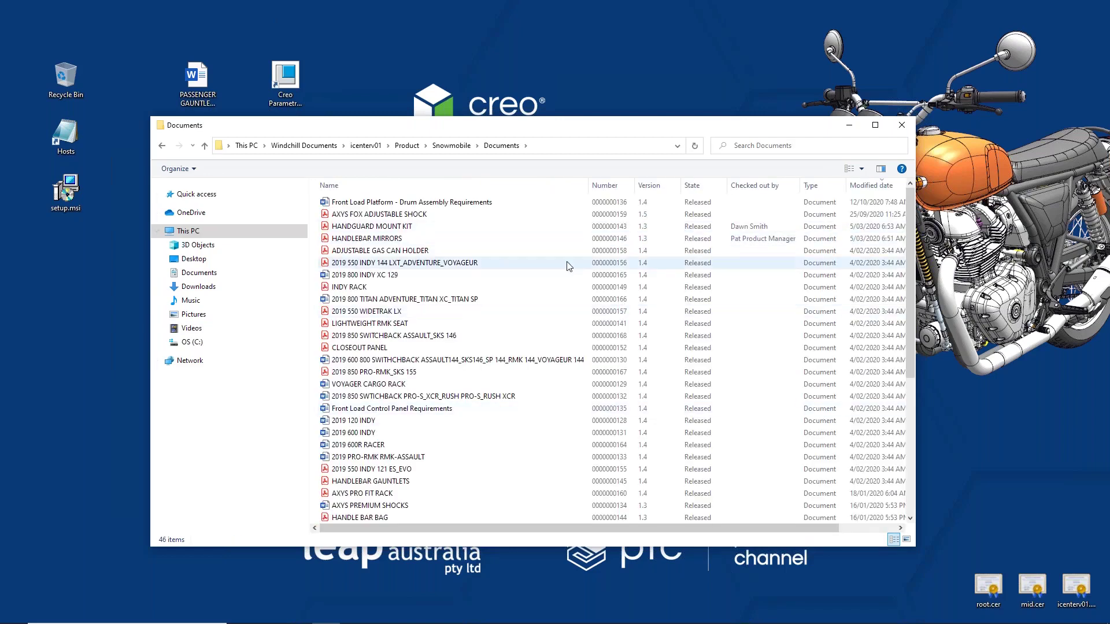
{"action": "left_click", "coordinate": [875, 125]}
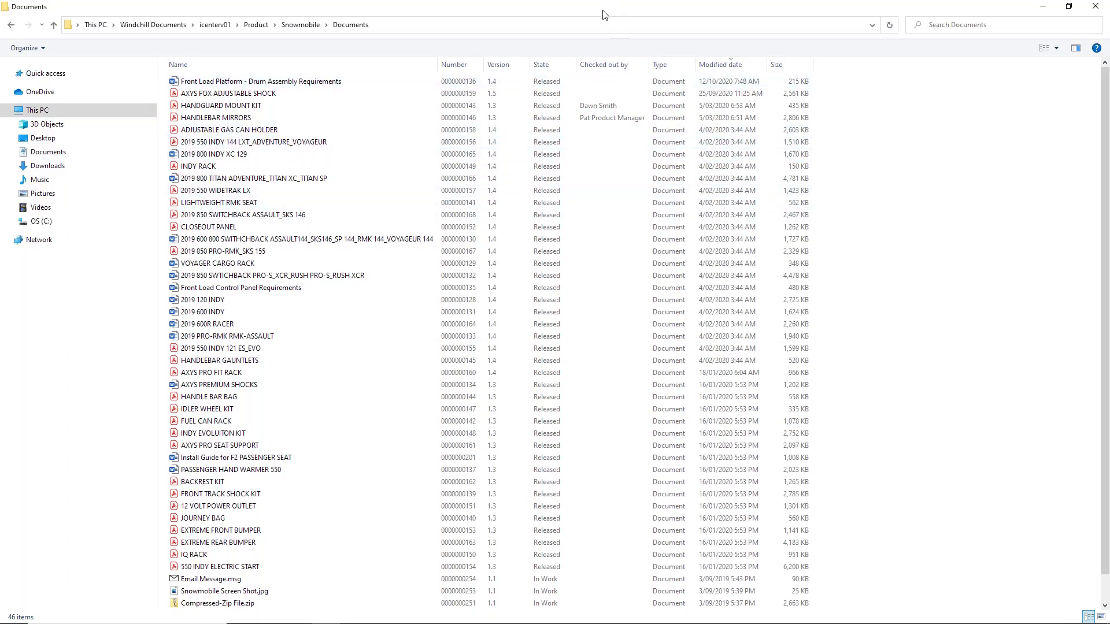
Drag PASSENGER GAUNTLET KIT.docx into the Explorer Documents folder and confirm adding it.
{"action": "left_click_drag", "start_coordinate": [603, 11], "coordinate": [545, 154]}
{"action": "left_click_drag", "start_coordinate": [194, 78], "coordinate": [328, 312]}
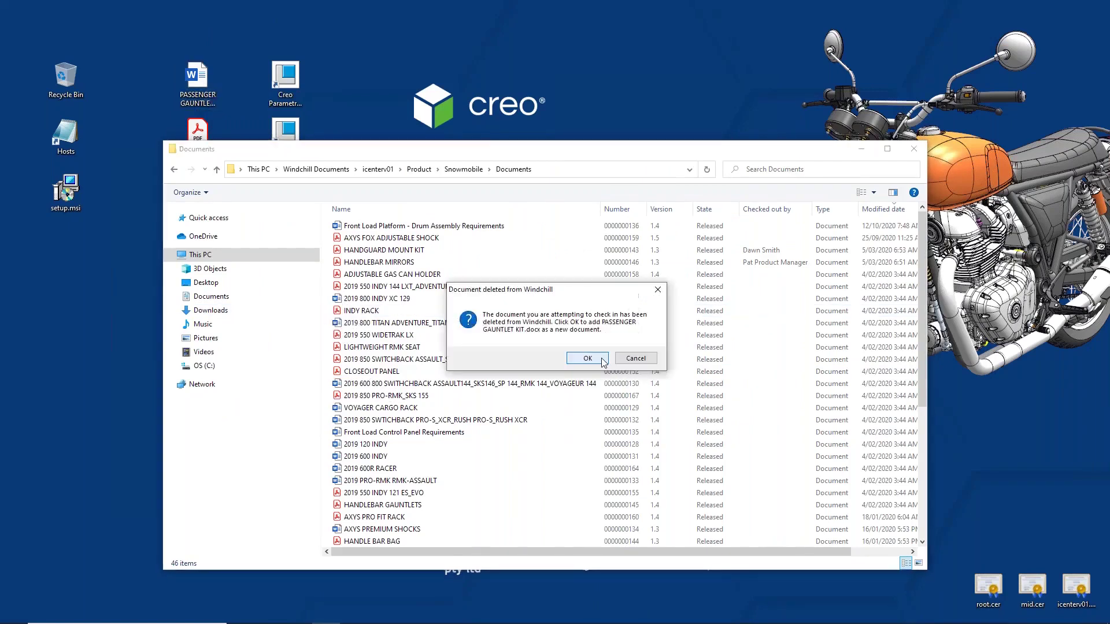
{"action": "left_click", "coordinate": [587, 358]}
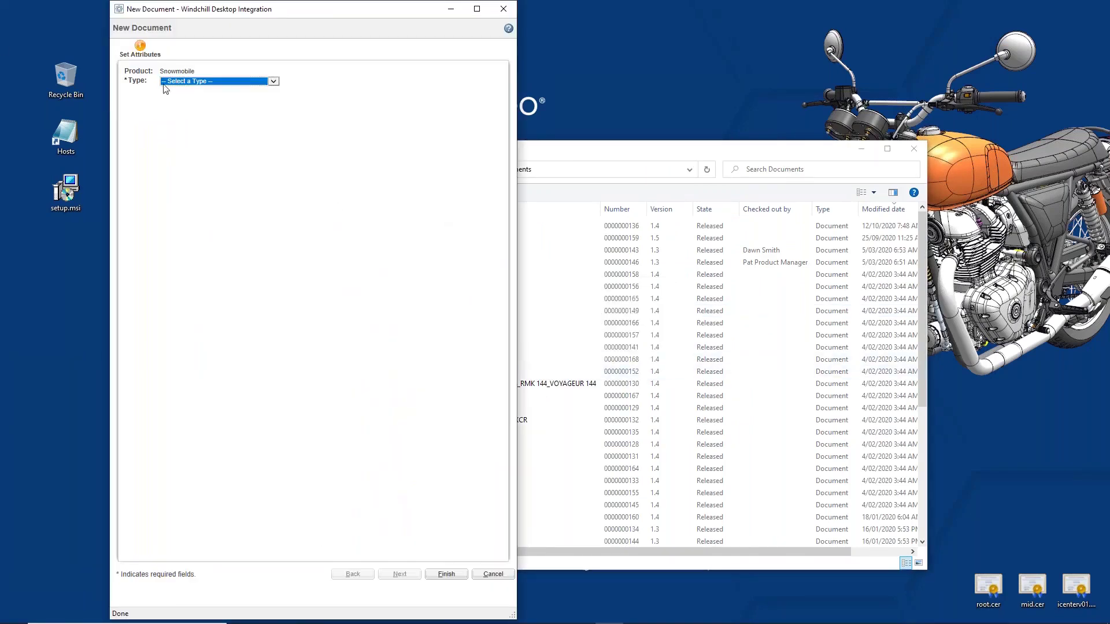
Set the new item's type to Document and bring up classification selection.
{"action": "left_click", "coordinate": [274, 81]}
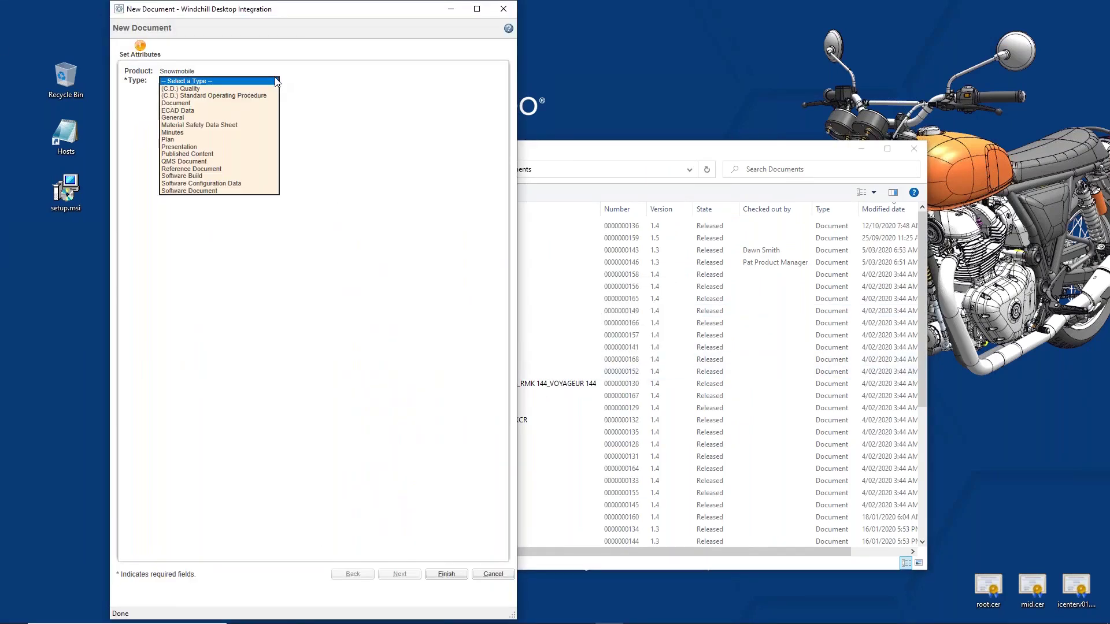
{"action": "left_click", "coordinate": [178, 104]}
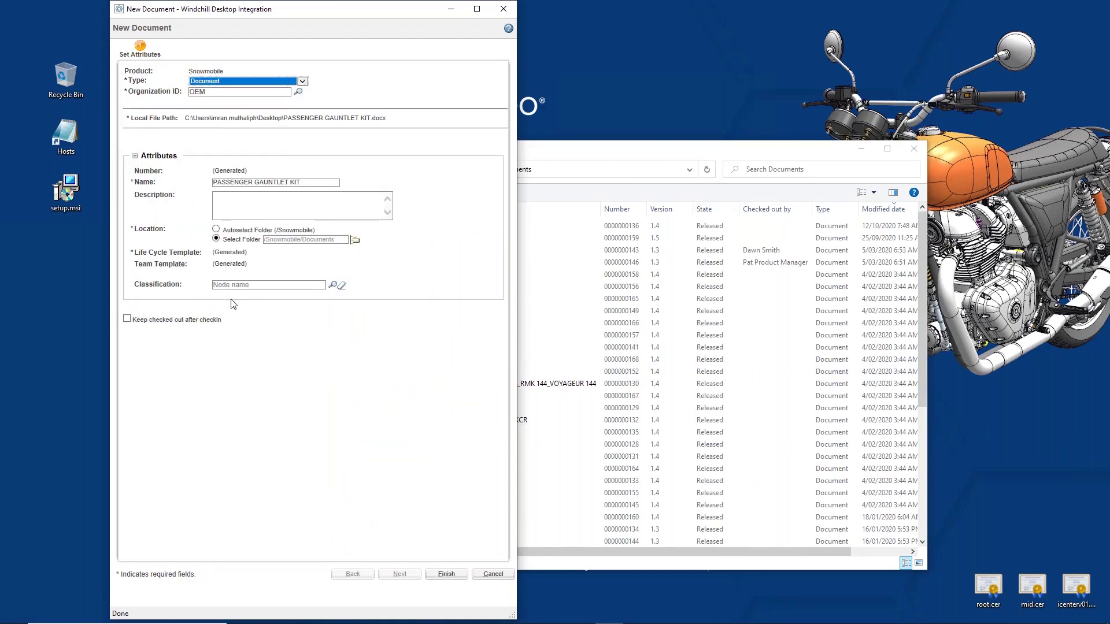
{"action": "left_click", "coordinate": [332, 285]}
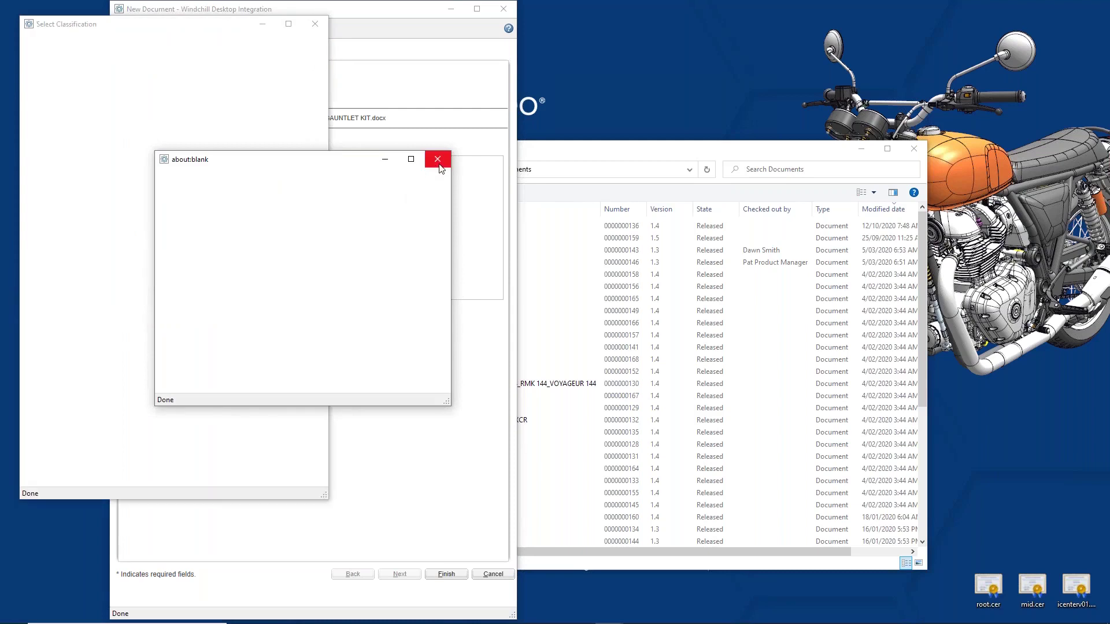
Choose Accessory Manuals under Manuals in the Classification Tree and confirm it.
{"action": "left_click", "coordinate": [438, 159]}
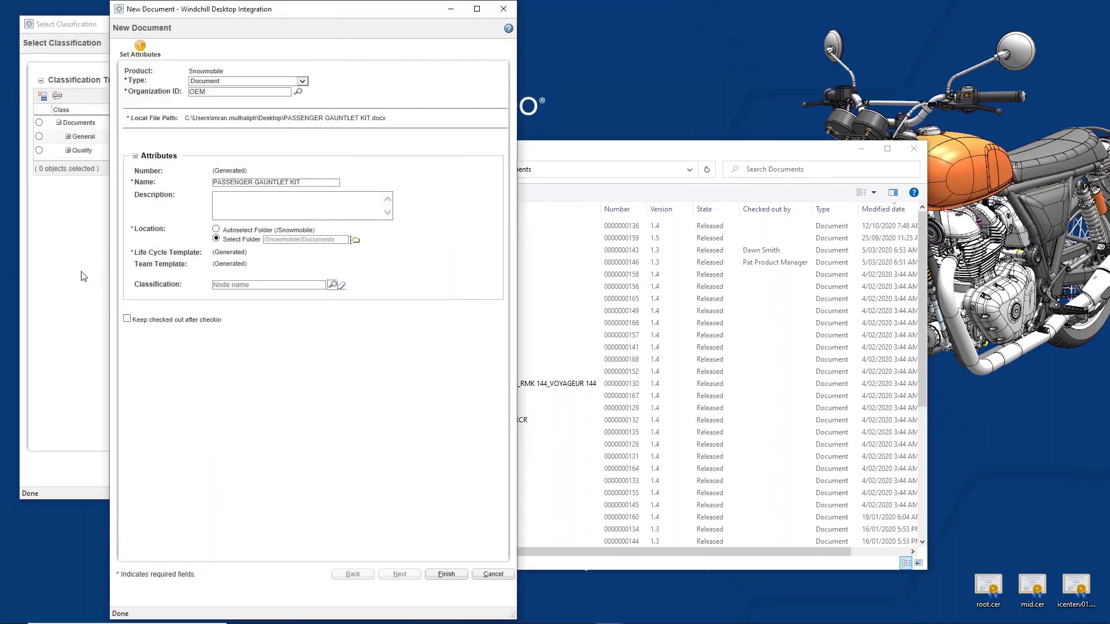
{"action": "left_click", "coordinate": [89, 249]}
{"action": "double_click", "coordinate": [74, 137]}
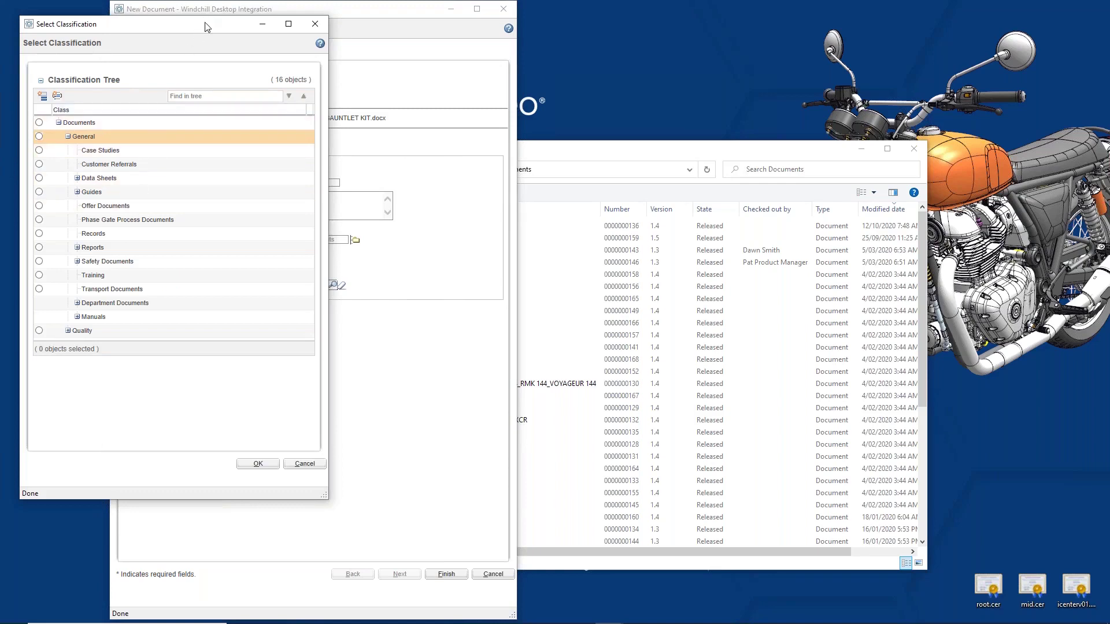
{"action": "left_click_drag", "start_coordinate": [209, 25], "coordinate": [486, 69]}
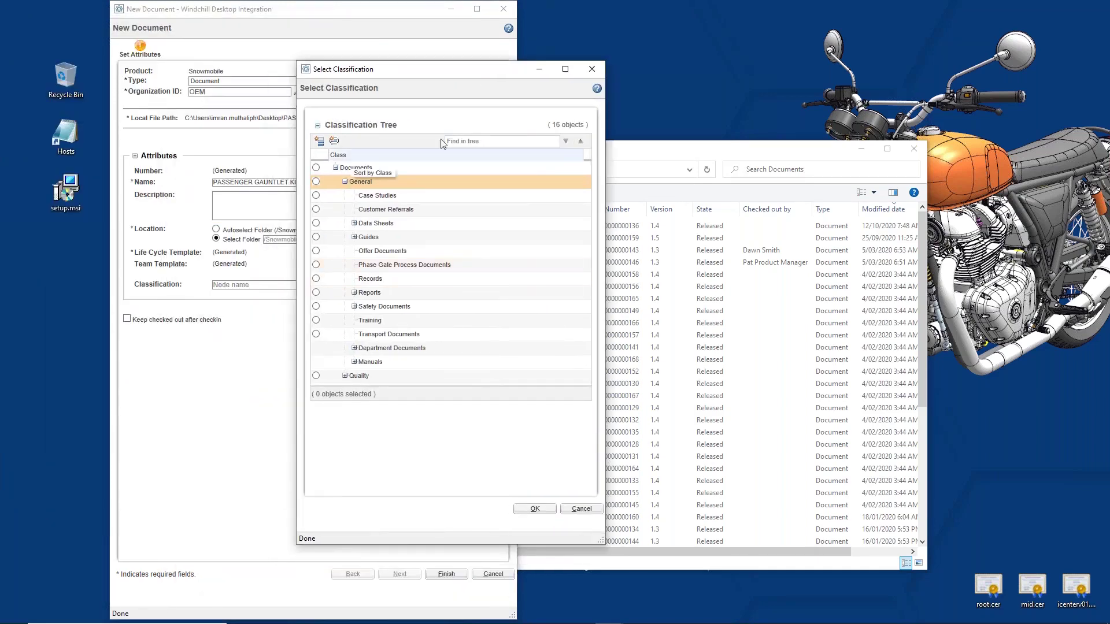
{"action": "double_click", "coordinate": [369, 362]}
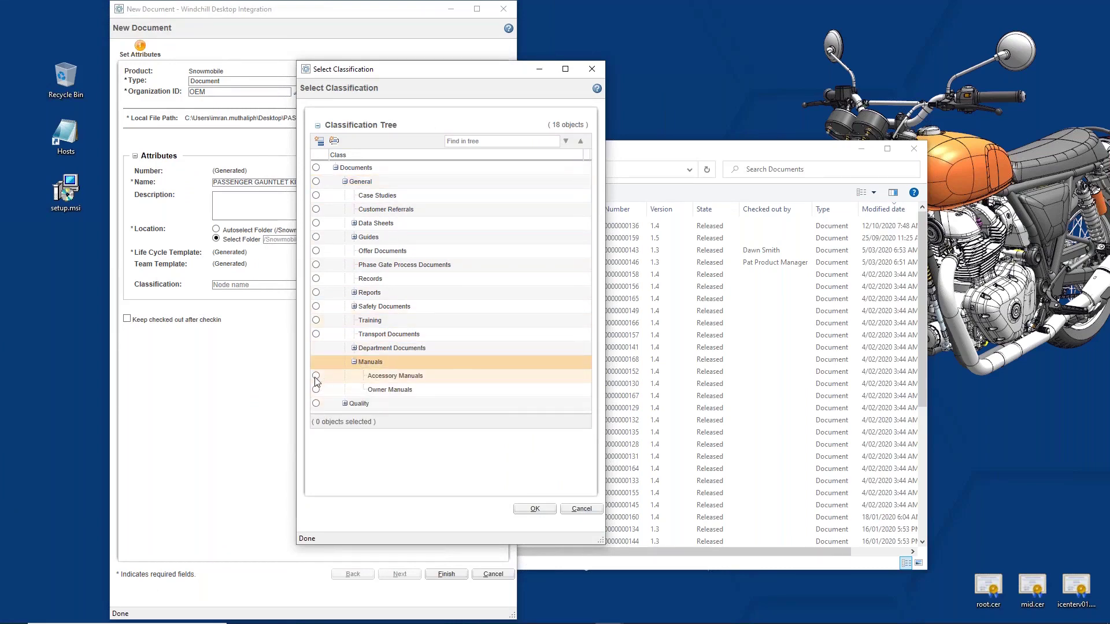
{"action": "left_click", "coordinate": [315, 376]}
{"action": "left_click", "coordinate": [535, 509]}
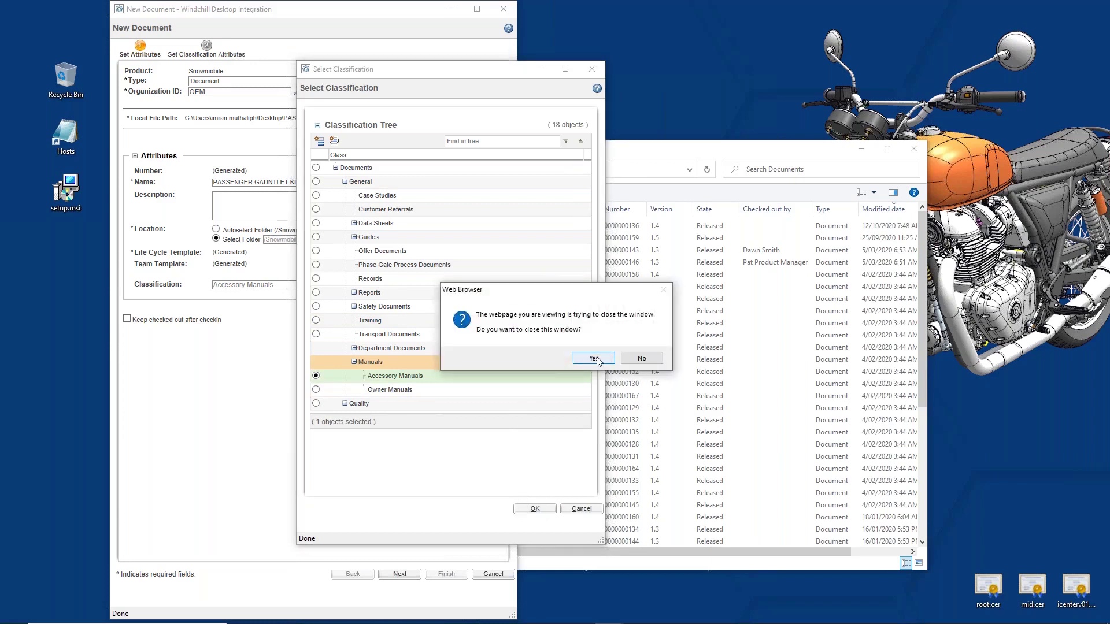
Let the classification window close and finish creating the document.
{"action": "left_click", "coordinate": [596, 358]}
{"action": "left_click", "coordinate": [405, 575]}
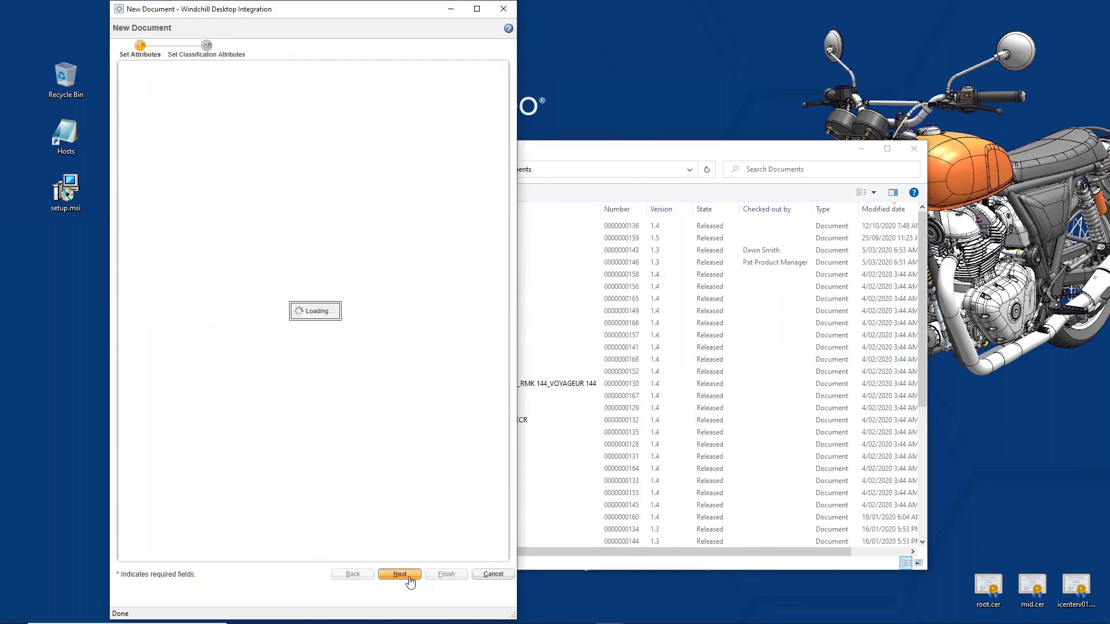
{"action": "left_click", "coordinate": [447, 574]}
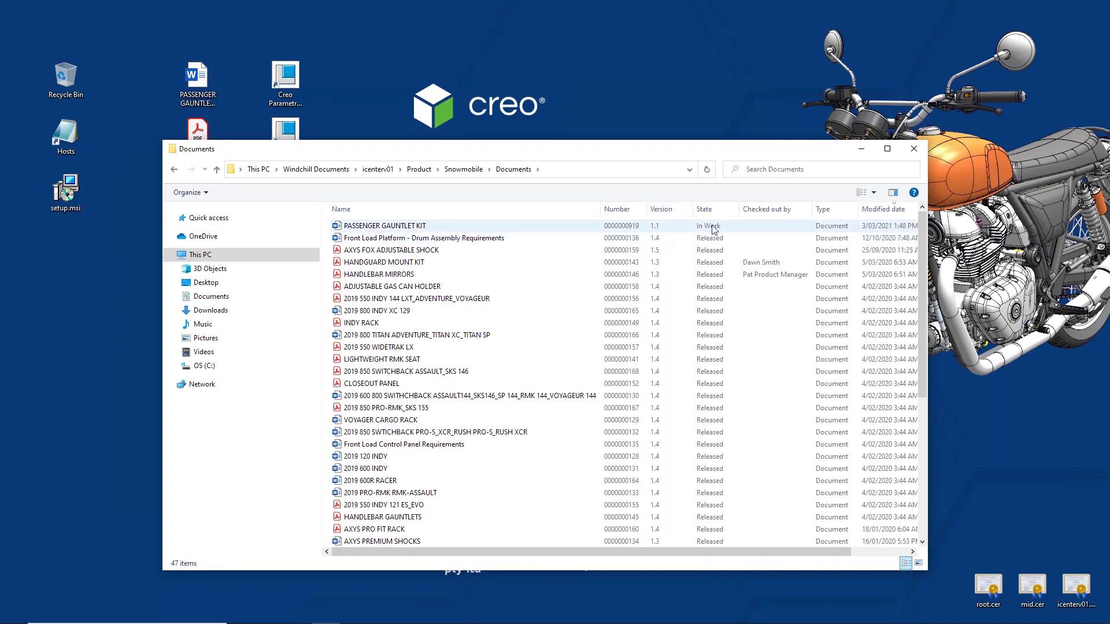
Check out PASSENGER GAUNTLET KIT.docx in Word, add ' KIT' to the heading, and edit the footer.
{"action": "left_click", "coordinate": [404, 229]}
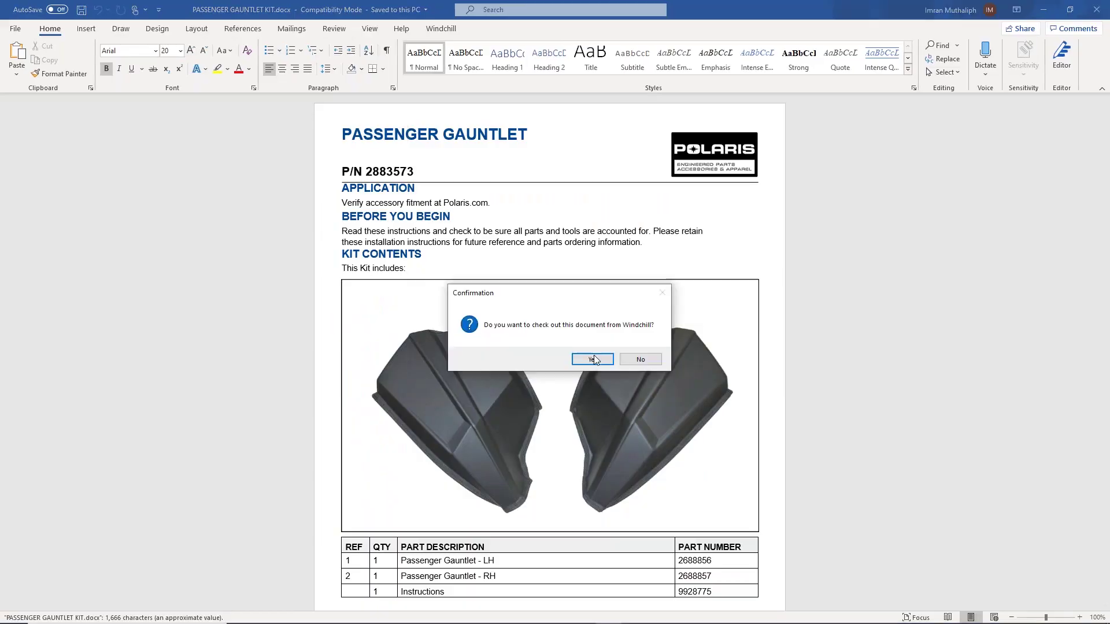
{"action": "left_click", "coordinate": [593, 359]}
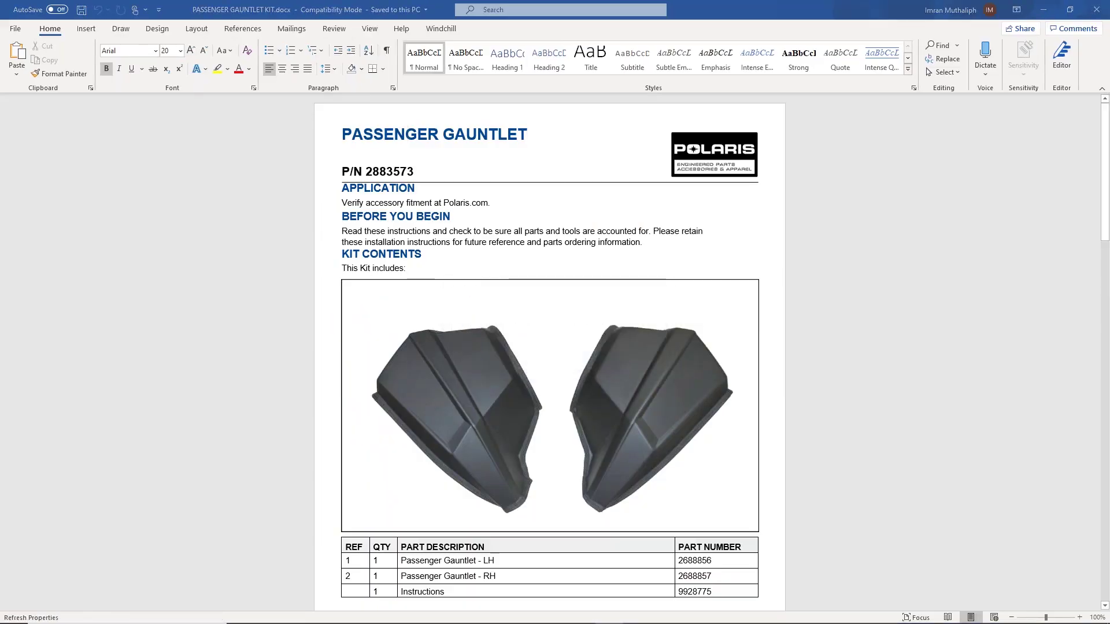
{"action": "type", "text": "KIT"}
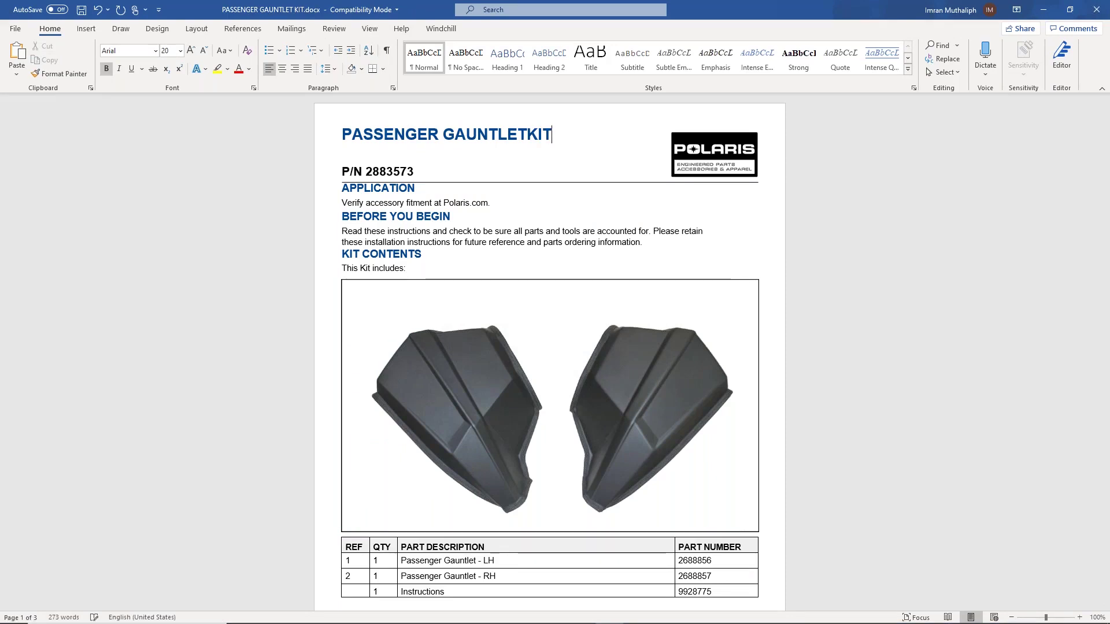
{"action": "left_click", "coordinate": [529, 134]}
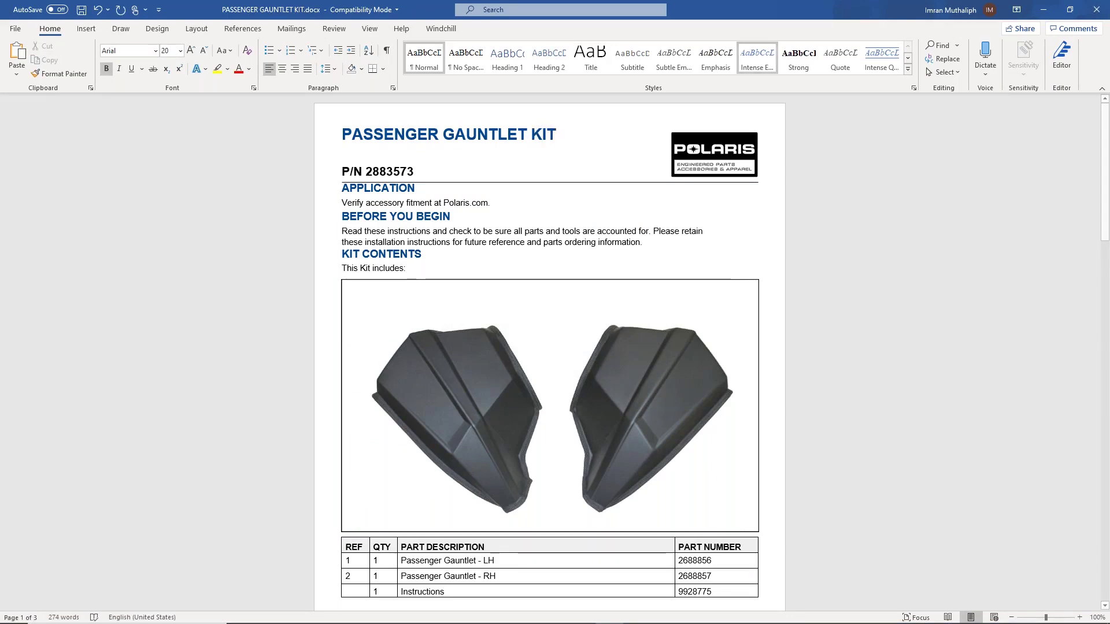
{"action": "scroll", "coordinate": [505, 281], "scroll_direction": "down", "scroll_amount": 5}
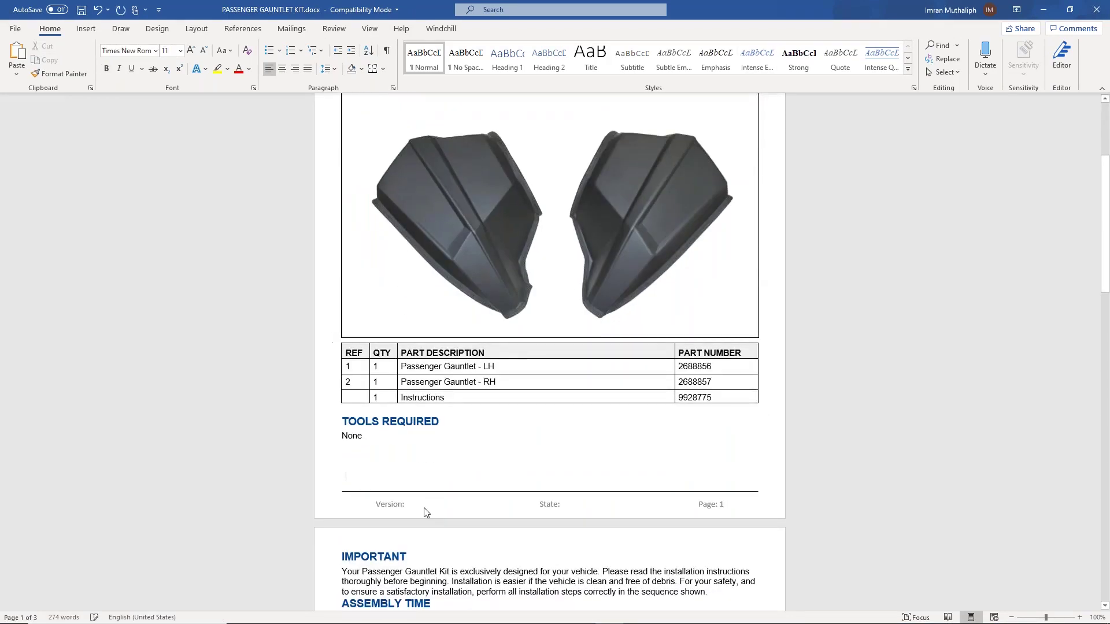
{"action": "double_click", "coordinate": [422, 507]}
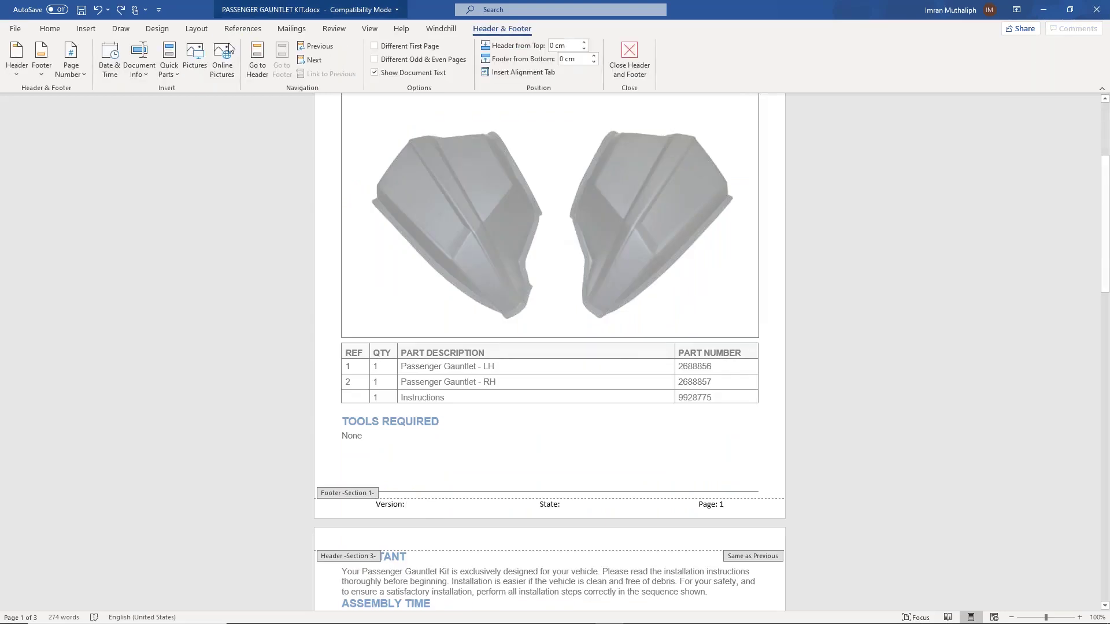
{"action": "left_click", "coordinate": [441, 29]}
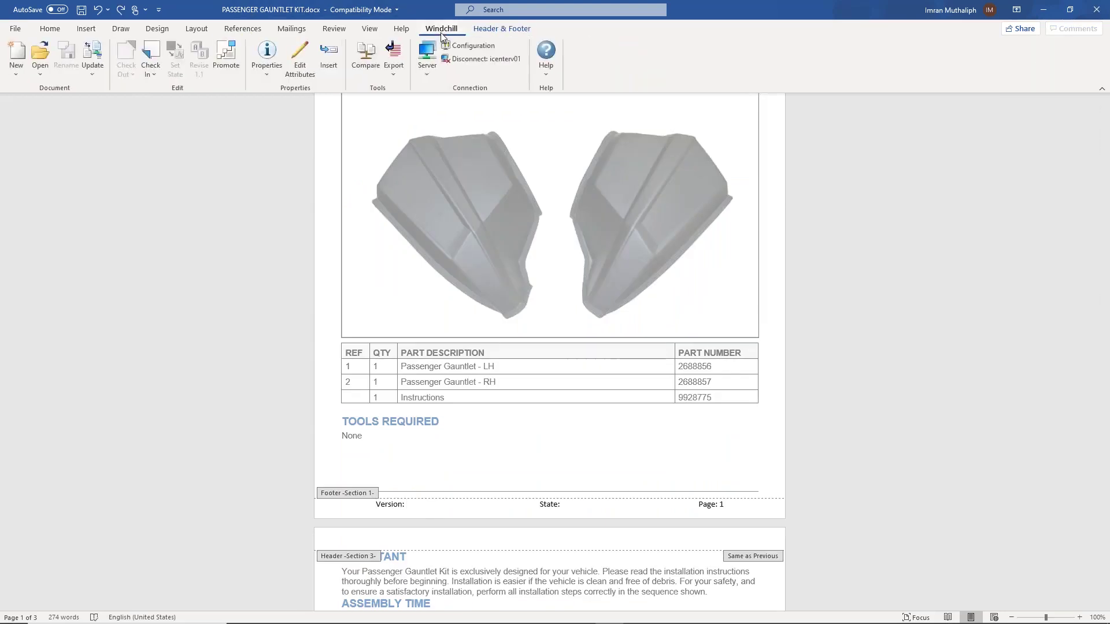
Insert the Windchill Version Identifier (1.1) and State (In Work) fields into the footer.
{"action": "left_click", "coordinate": [328, 57]}
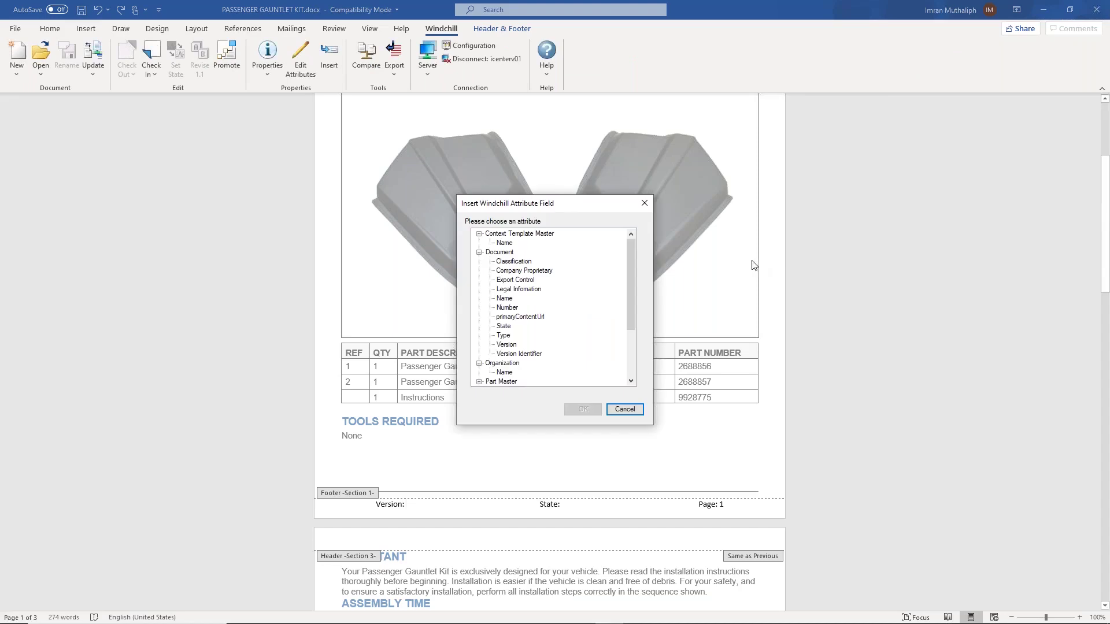
{"action": "left_click", "coordinate": [518, 354]}
{"action": "left_click", "coordinate": [583, 409]}
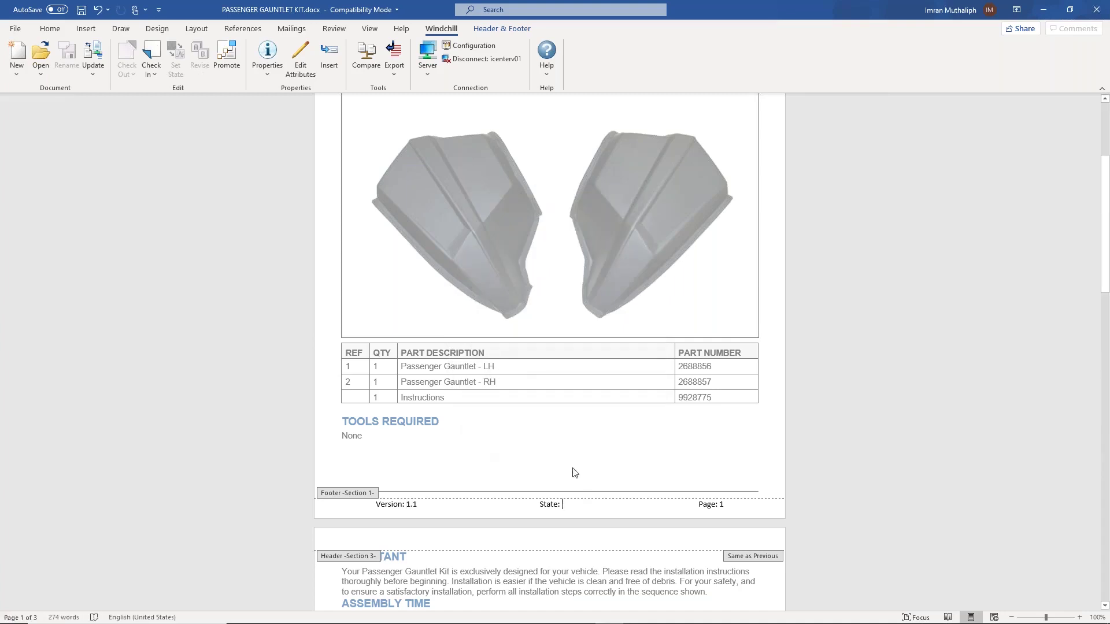
{"action": "left_click", "coordinate": [328, 54]}
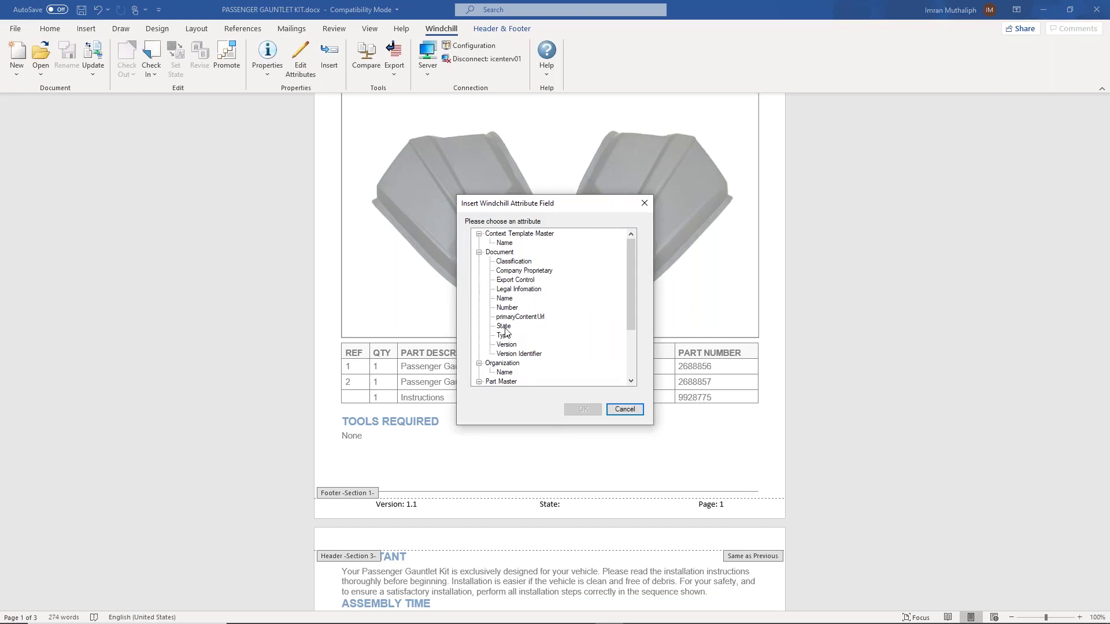
{"action": "double_click", "coordinate": [505, 327]}
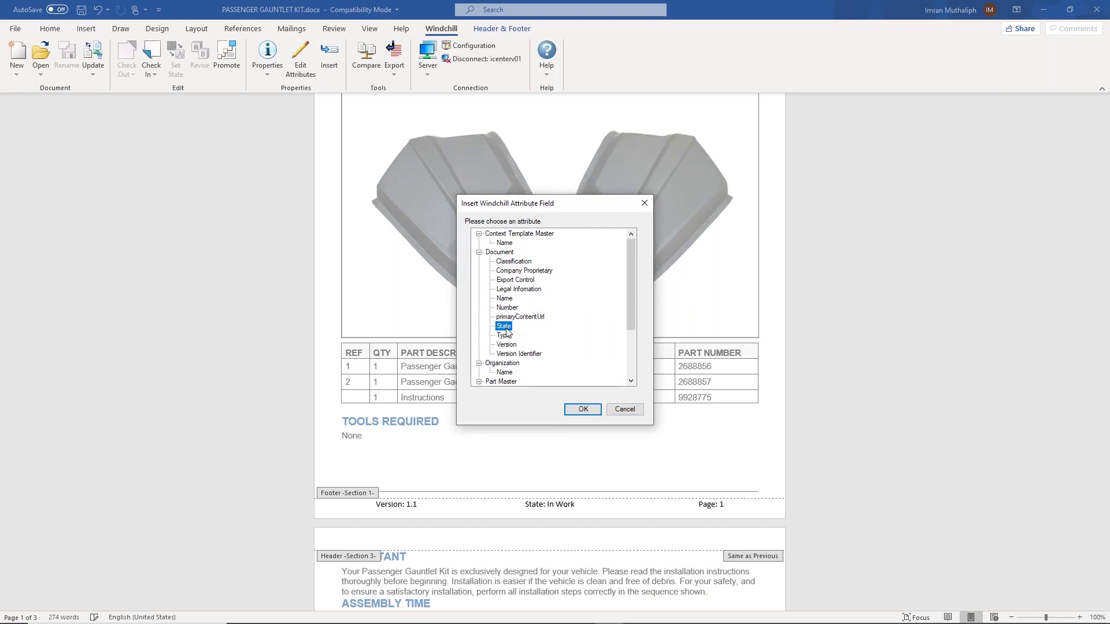
{"action": "double_click", "coordinate": [601, 436]}
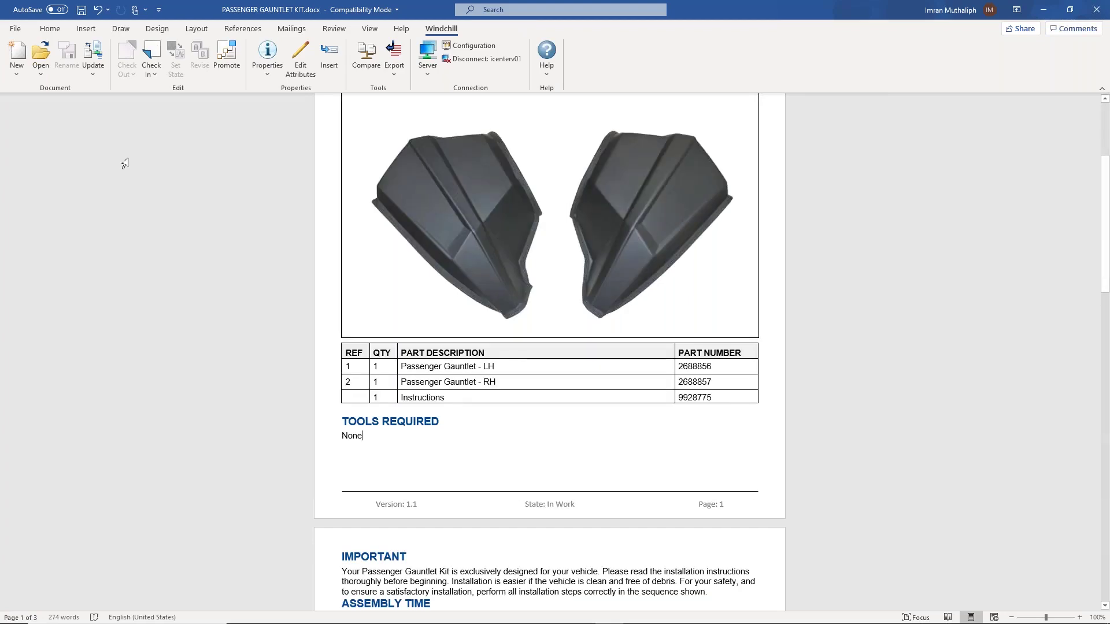
Save and check in the document with the comment 'Updated heading and added attributes'.
{"action": "left_click", "coordinate": [81, 10]}
{"action": "left_click", "coordinate": [140, 50]}
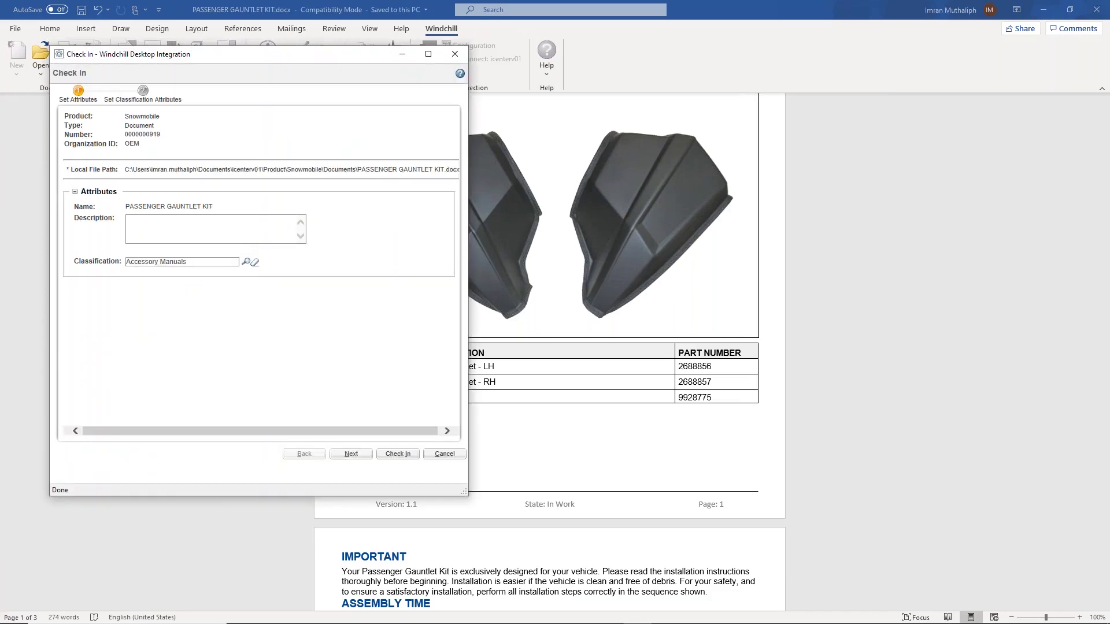
{"action": "left_click", "coordinate": [402, 455]}
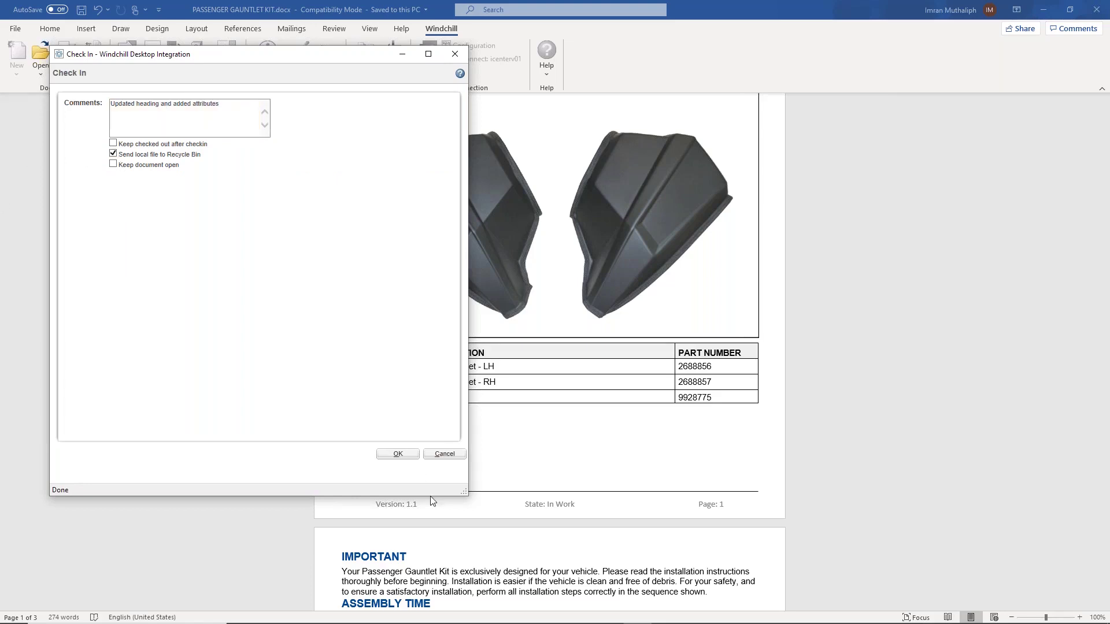
{"action": "left_click", "coordinate": [397, 454]}
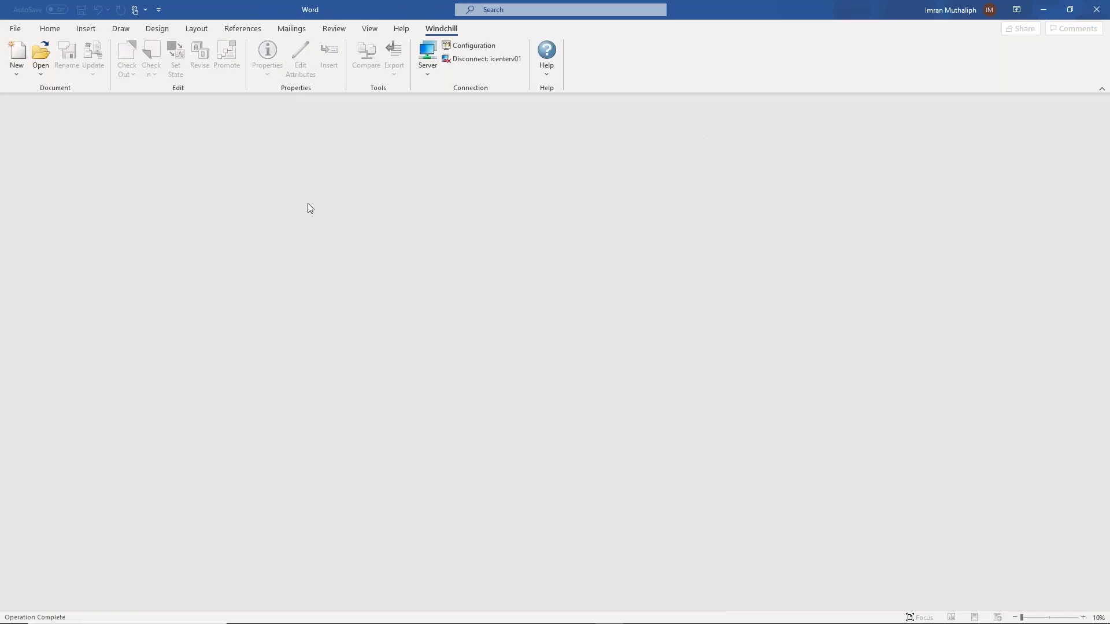
Glance at the Windchill New and Open menus without choosing, then minimize Word.
{"action": "left_click", "coordinate": [21, 72]}
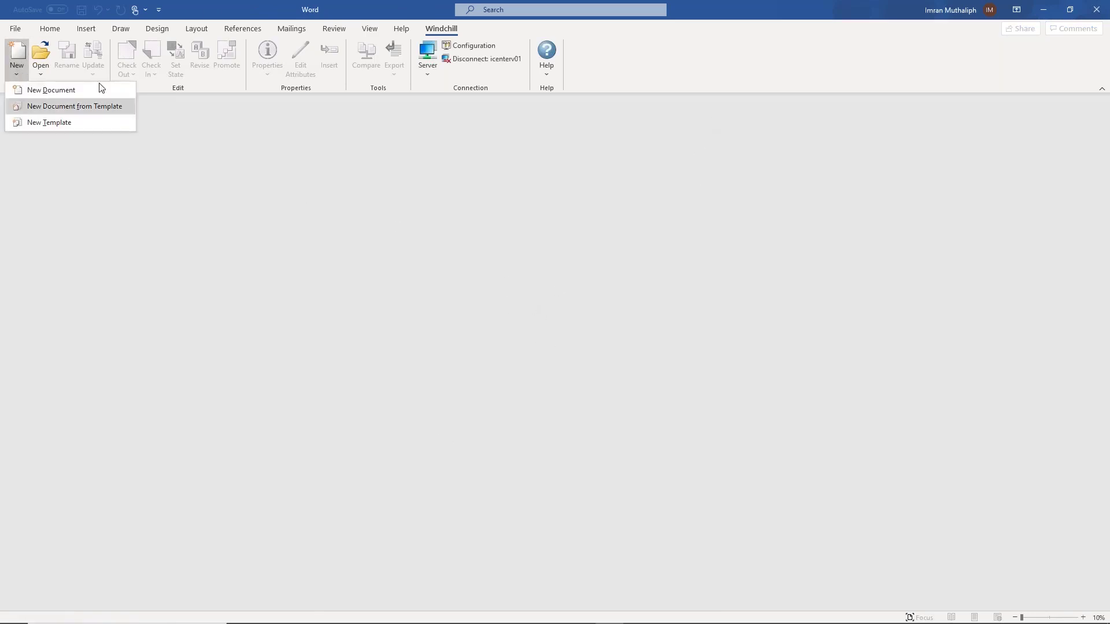
{"action": "left_click", "coordinate": [124, 106]}
{"action": "left_click", "coordinate": [41, 74]}
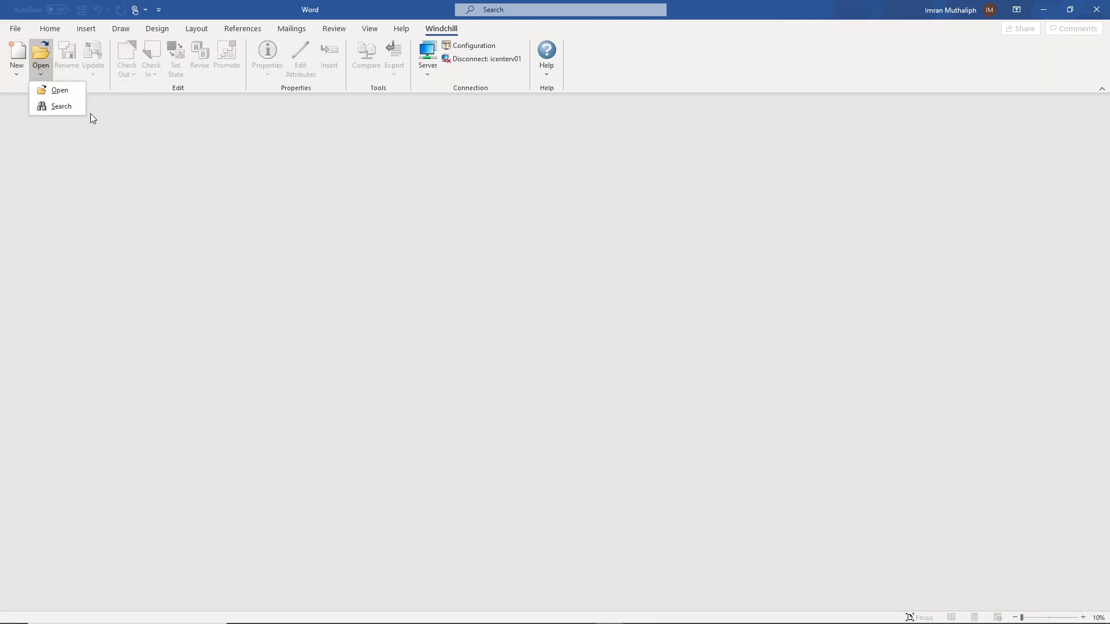
{"action": "left_click", "coordinate": [629, 253]}
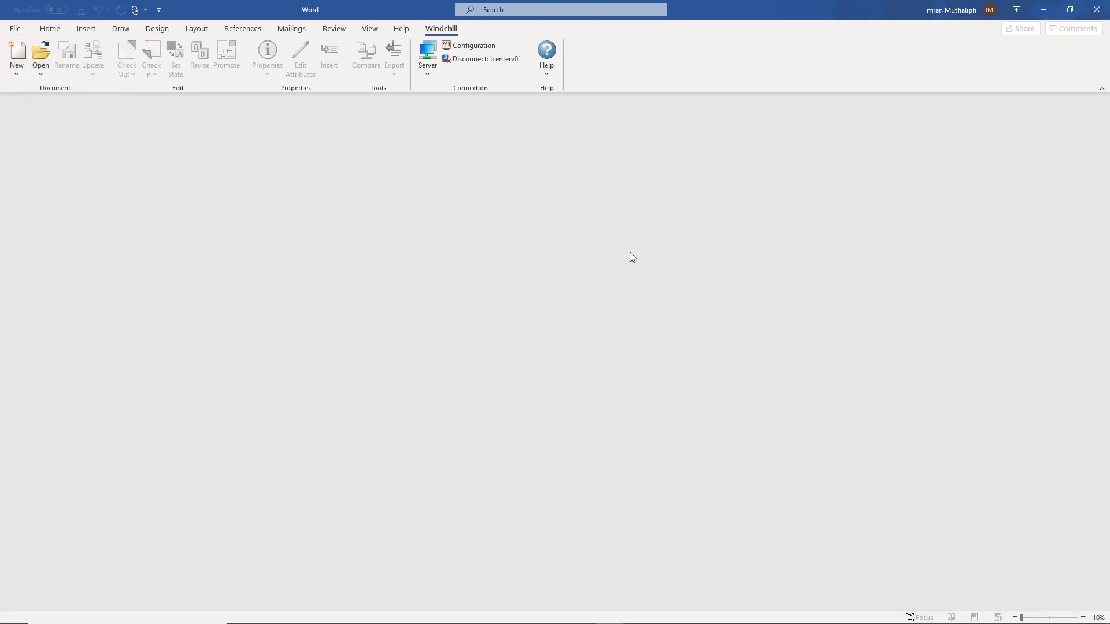
{"action": "left_click", "coordinate": [1043, 9]}
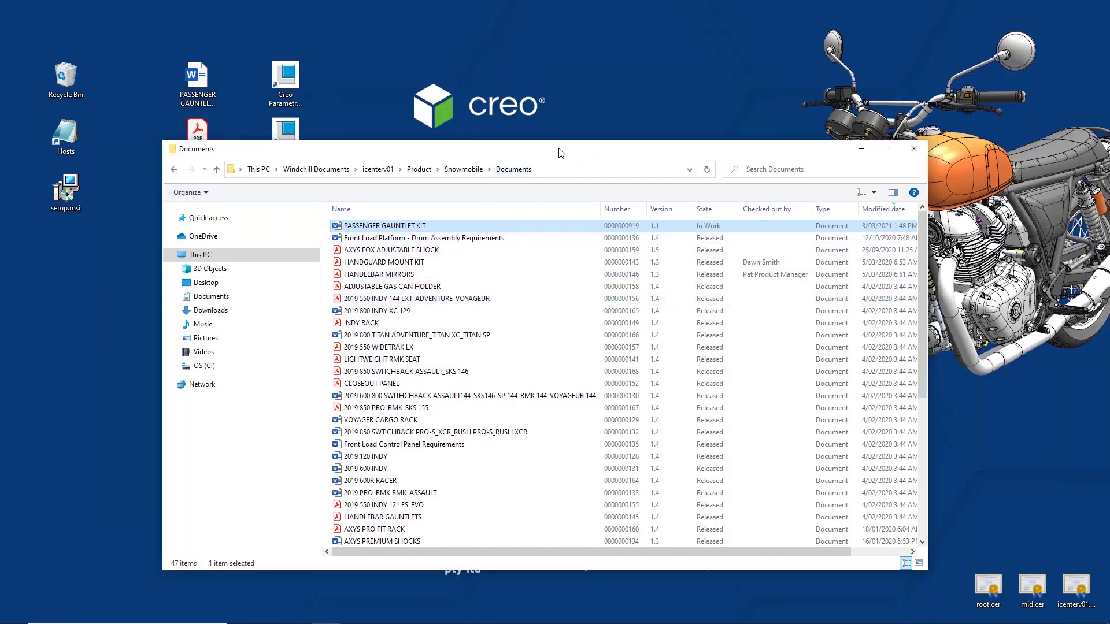
Refresh Explorer to see version 1.2, then reload the Windchill Documents folder in Chrome.
{"action": "left_click_drag", "start_coordinate": [559, 153], "coordinate": [543, 140]}
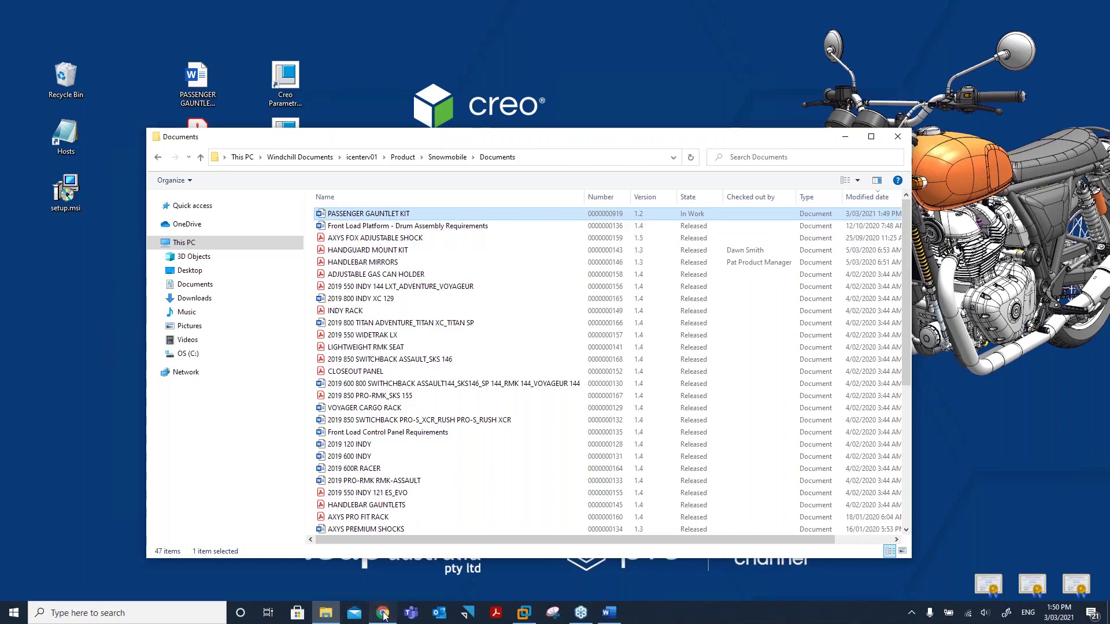
{"action": "left_click", "coordinate": [384, 614]}
{"action": "left_click", "coordinate": [76, 236]}
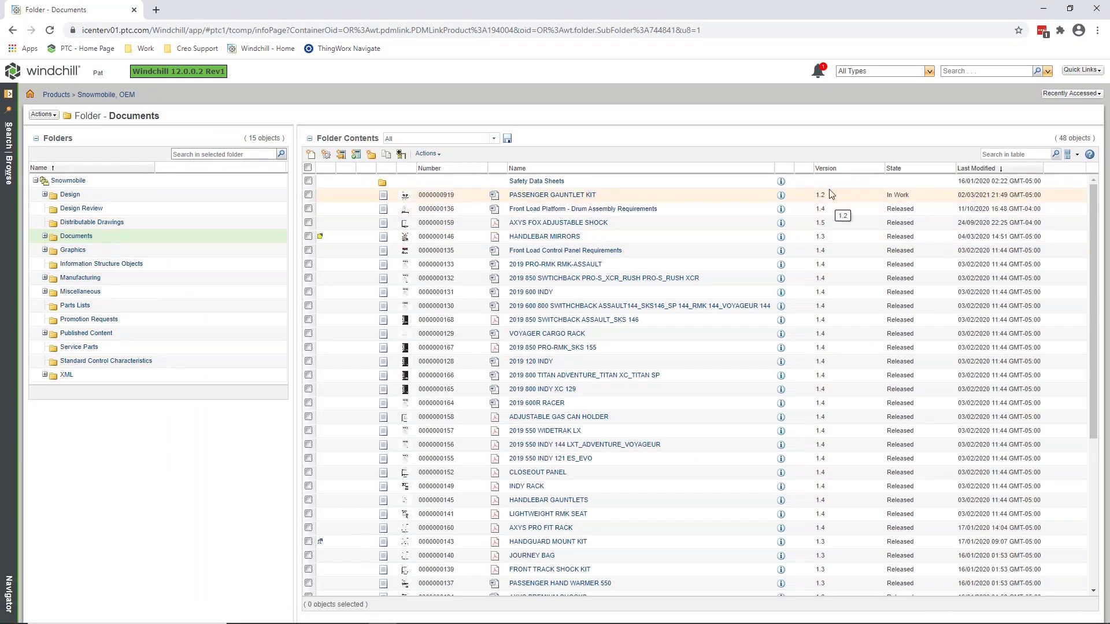
Set PASSENGER GAUNTLET KIT's lifecycle state to Released via Set State.
{"action": "right_click", "coordinate": [550, 195]}
{"action": "left_click", "coordinate": [580, 358]}
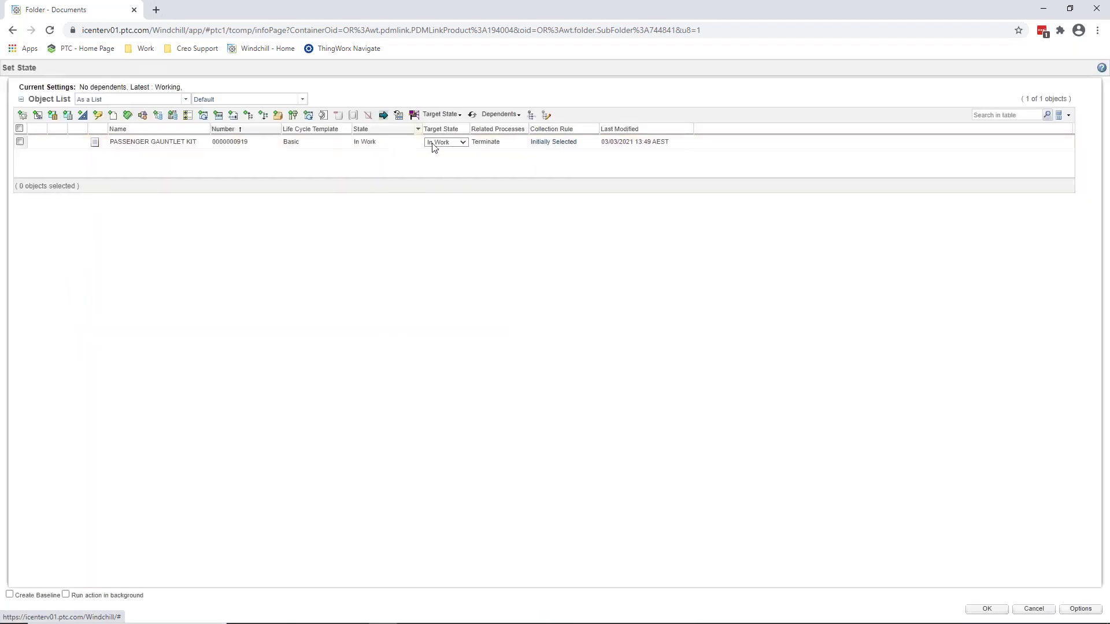
{"action": "left_click", "coordinate": [464, 142]}
{"action": "left_click", "coordinate": [456, 175]}
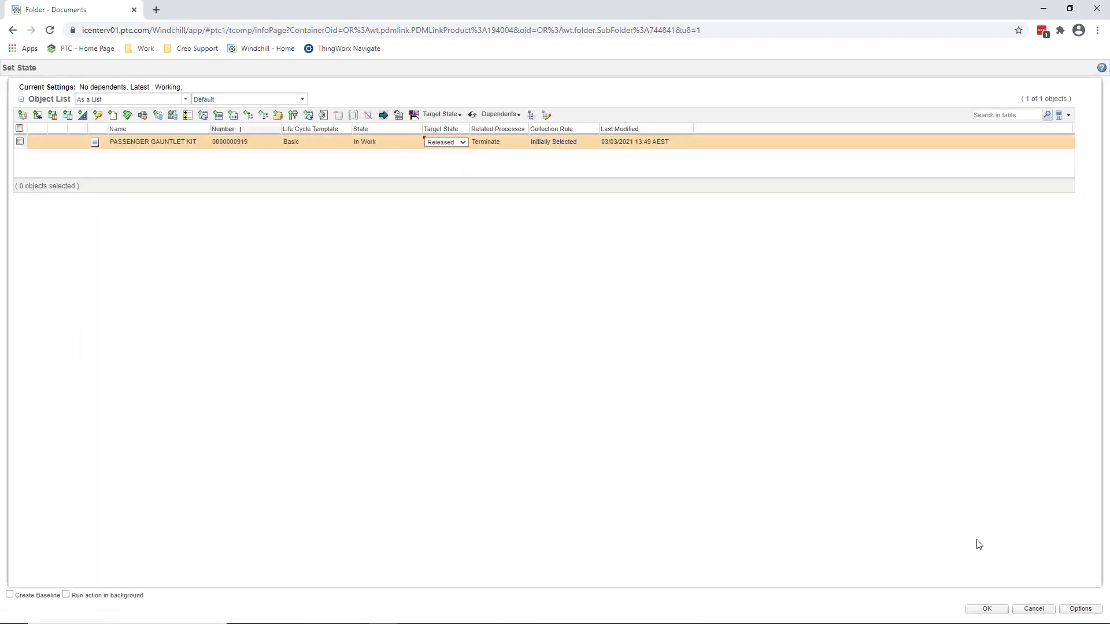
{"action": "left_click", "coordinate": [987, 610]}
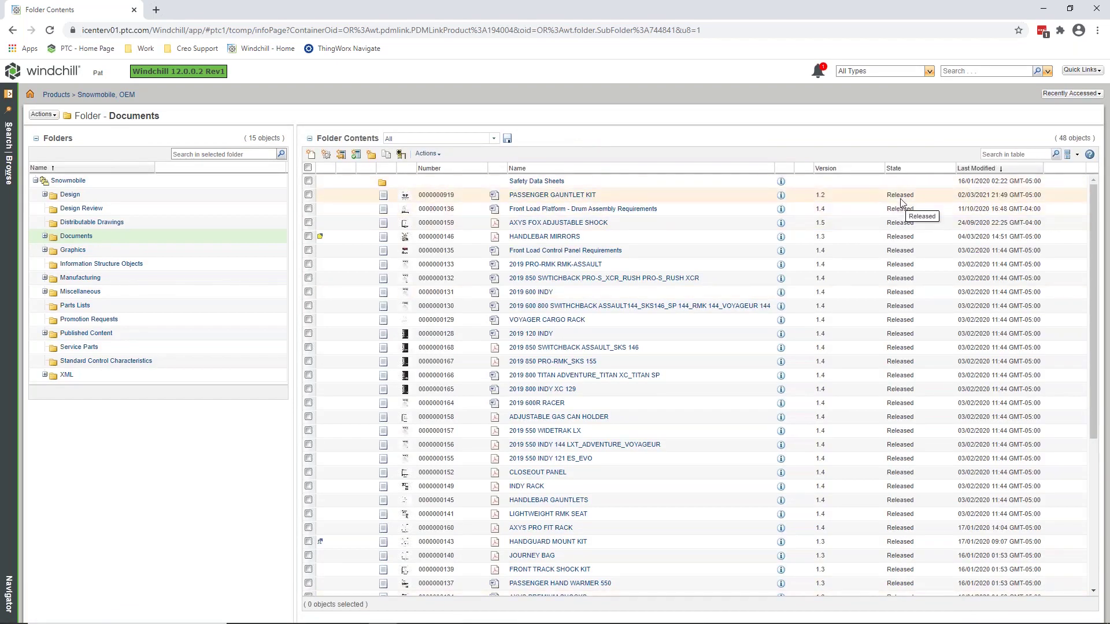
Open PASSENGER GAUNTLET KIT in Creo View, signing in with the user name and password.
{"action": "left_click", "coordinate": [406, 200]}
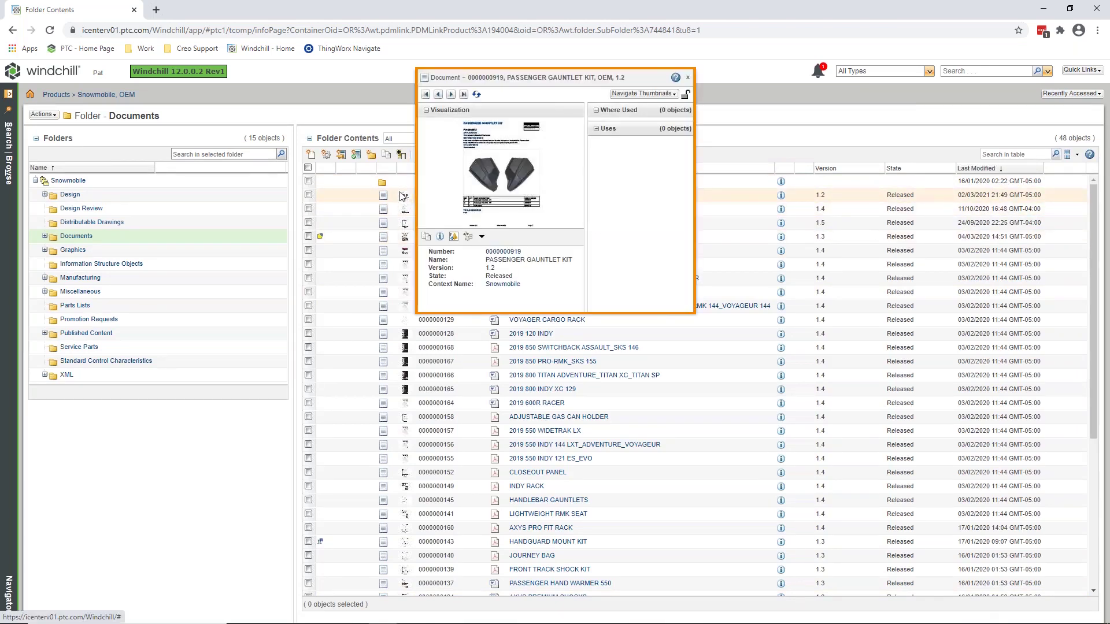
{"action": "left_click", "coordinate": [455, 237]}
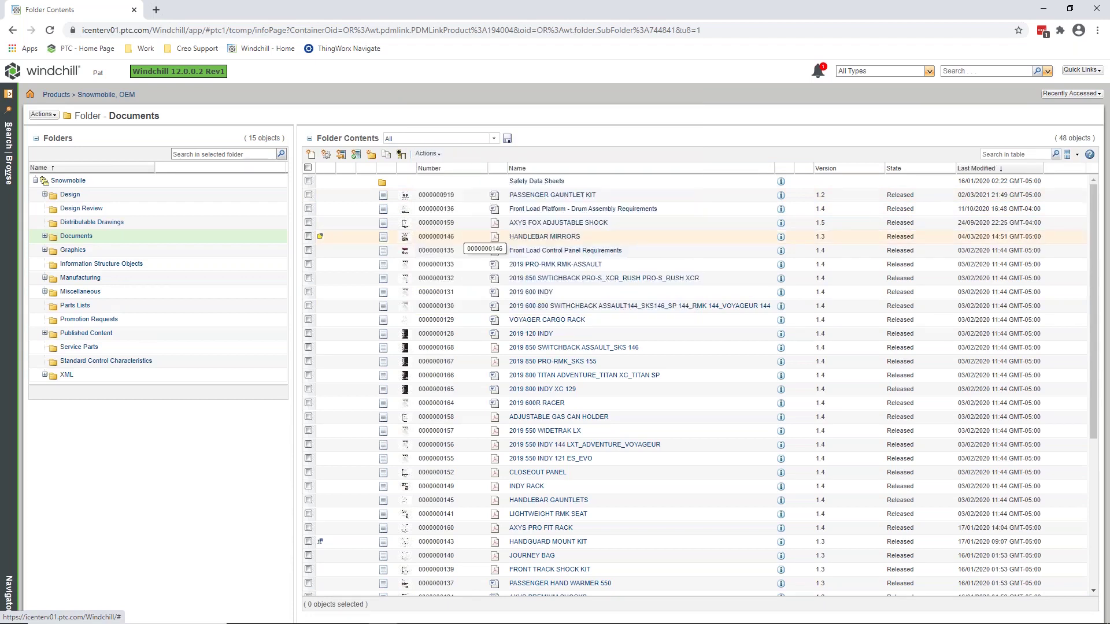
{"action": "left_click", "coordinate": [528, 129]}
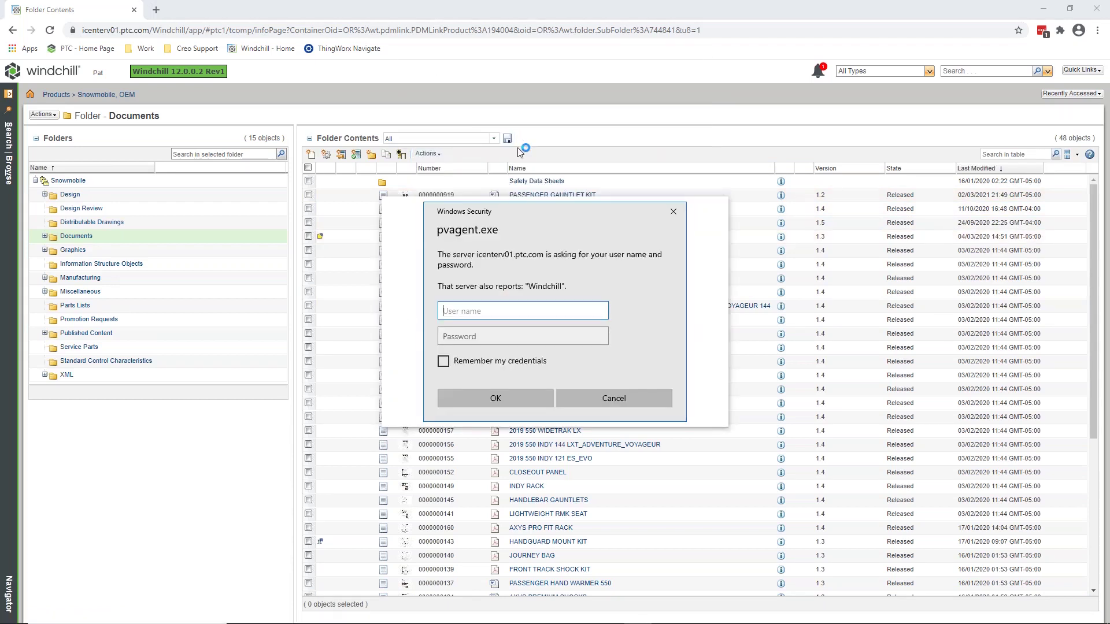
{"action": "type", "text": "pat"}
{"action": "key", "text": "Tab"}
{"action": "type", "text": "ptc"}
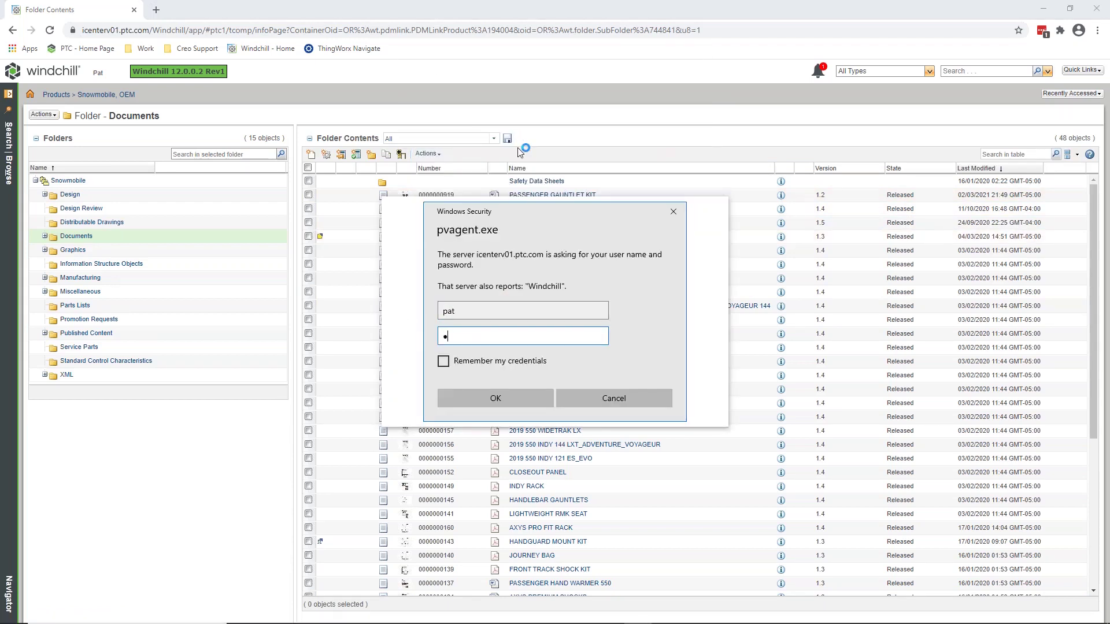
{"action": "key", "text": "Return"}
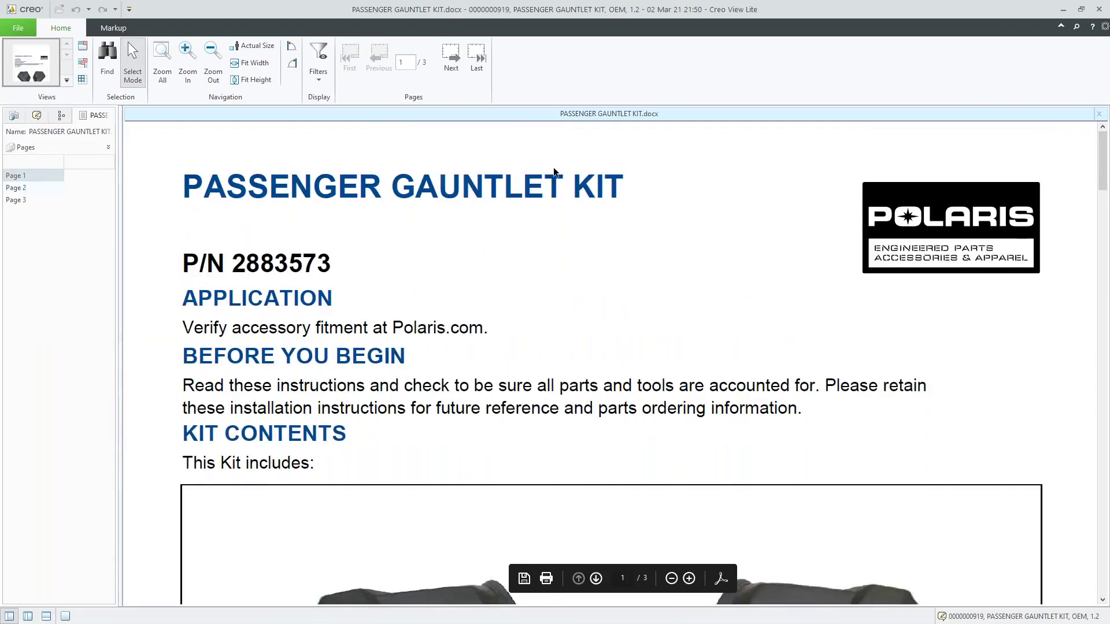
Scroll past page 1's Version: 1.2 / State: Released footer to page 2's IMPORTANT section.
{"action": "scroll", "coordinate": [617, 282], "scroll_direction": "down", "scroll_amount": 10}
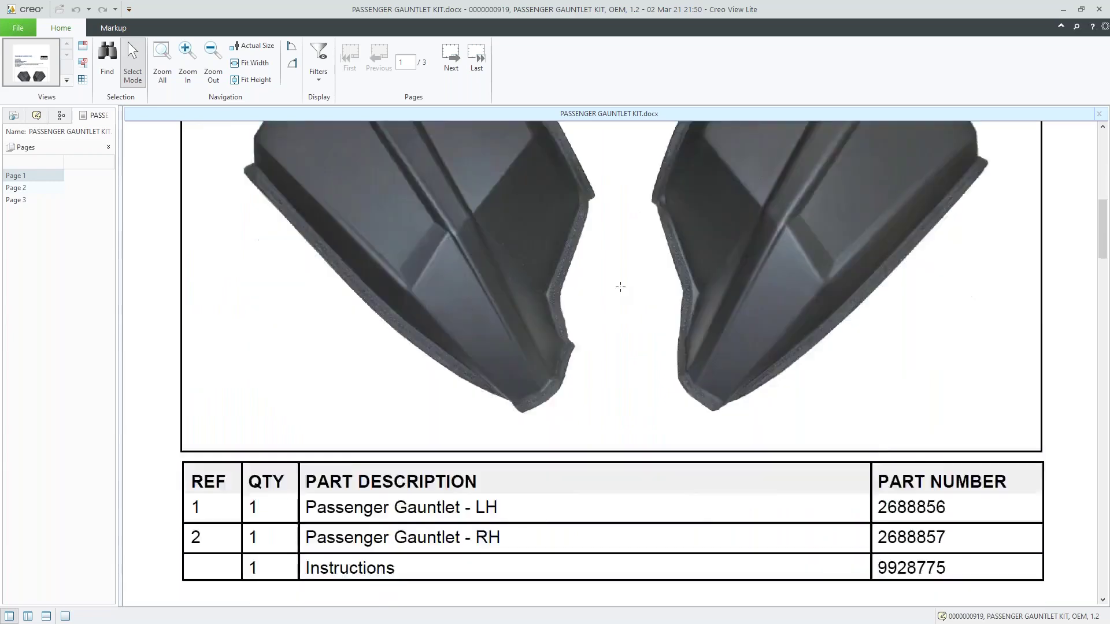
{"action": "scroll", "coordinate": [620, 287], "scroll_direction": "down", "scroll_amount": 5}
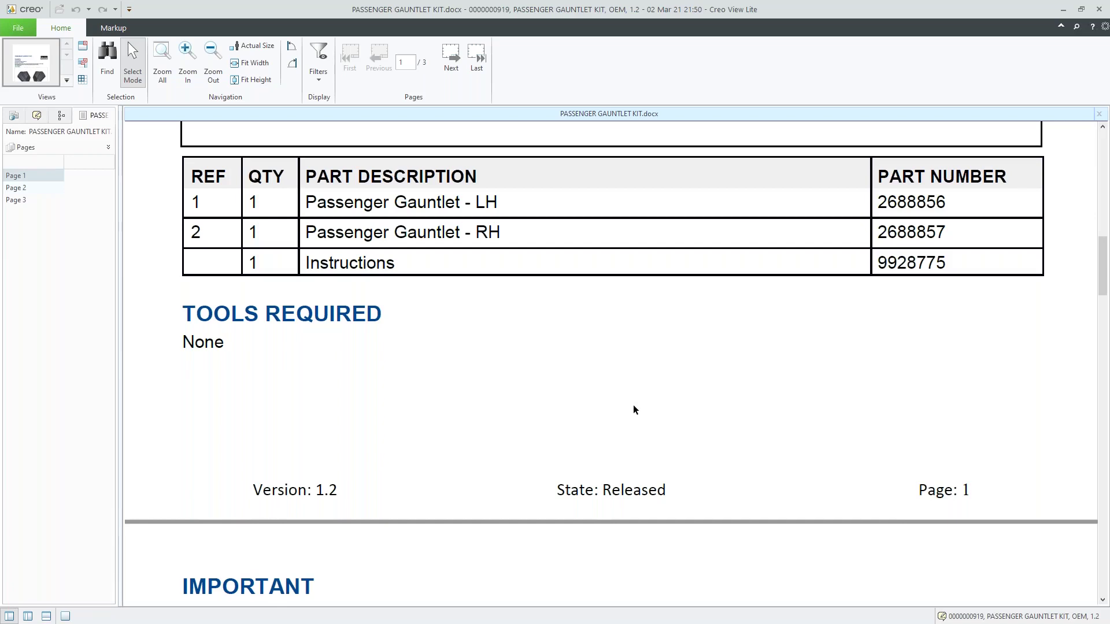
{"action": "scroll", "coordinate": [580, 328], "scroll_direction": "down", "scroll_amount": 10}
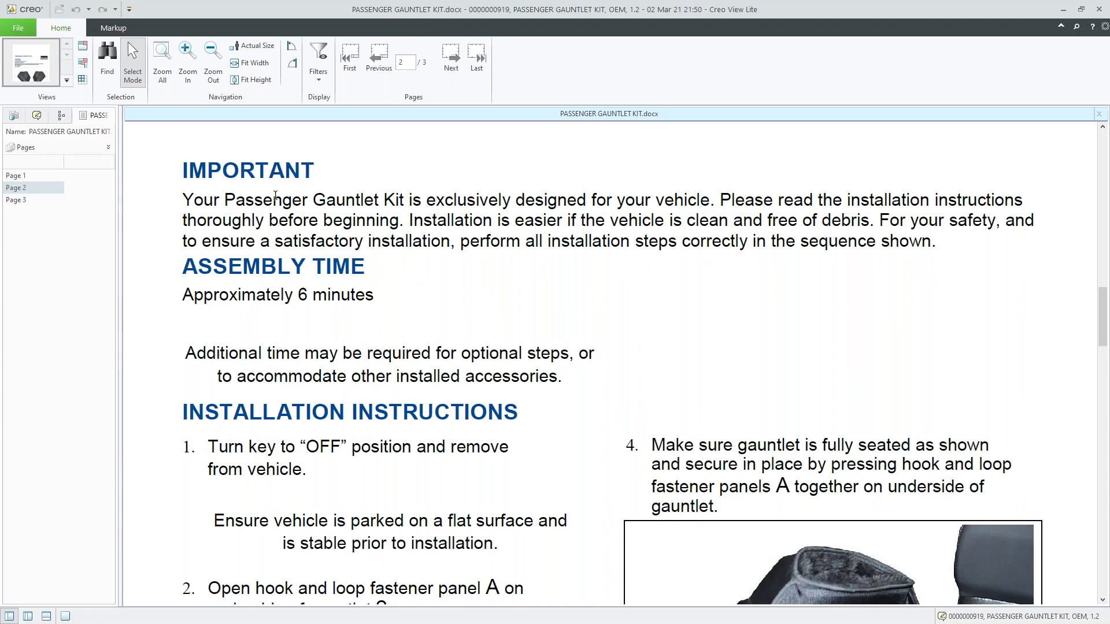
Add a leader note reading 'Incorrect estimate' pointing at the 6-minute assembly time.
{"action": "left_click", "coordinate": [114, 28]}
{"action": "left_click", "coordinate": [17, 81]}
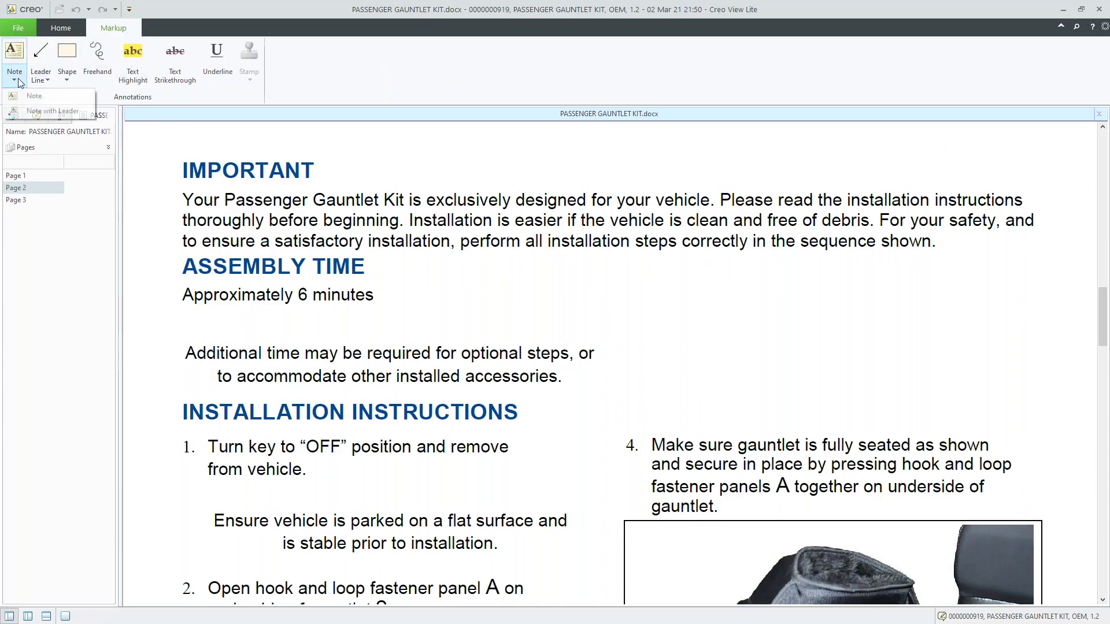
{"action": "left_click", "coordinate": [29, 110]}
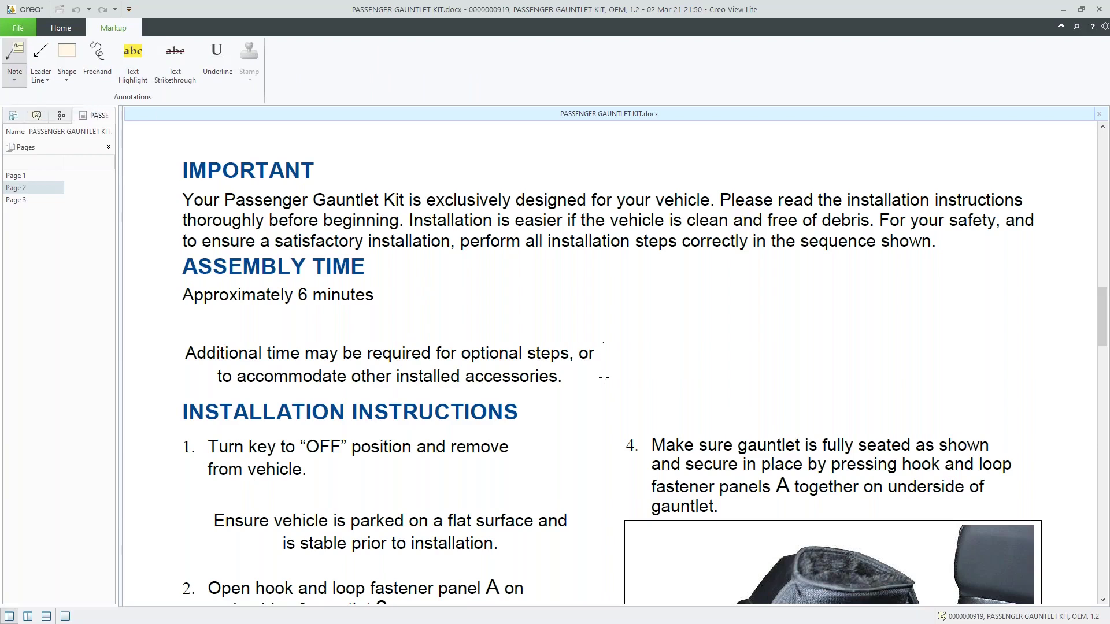
{"action": "left_click", "coordinate": [308, 306]}
{"action": "left_click", "coordinate": [495, 315]}
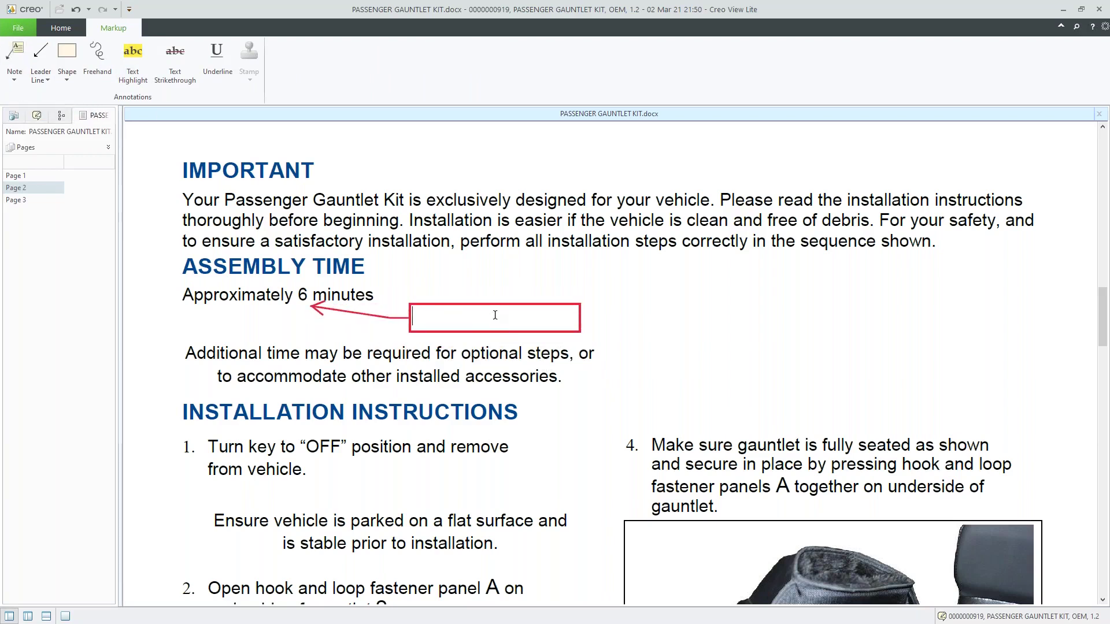
{"action": "type", "text": "Incorrect estimate"}
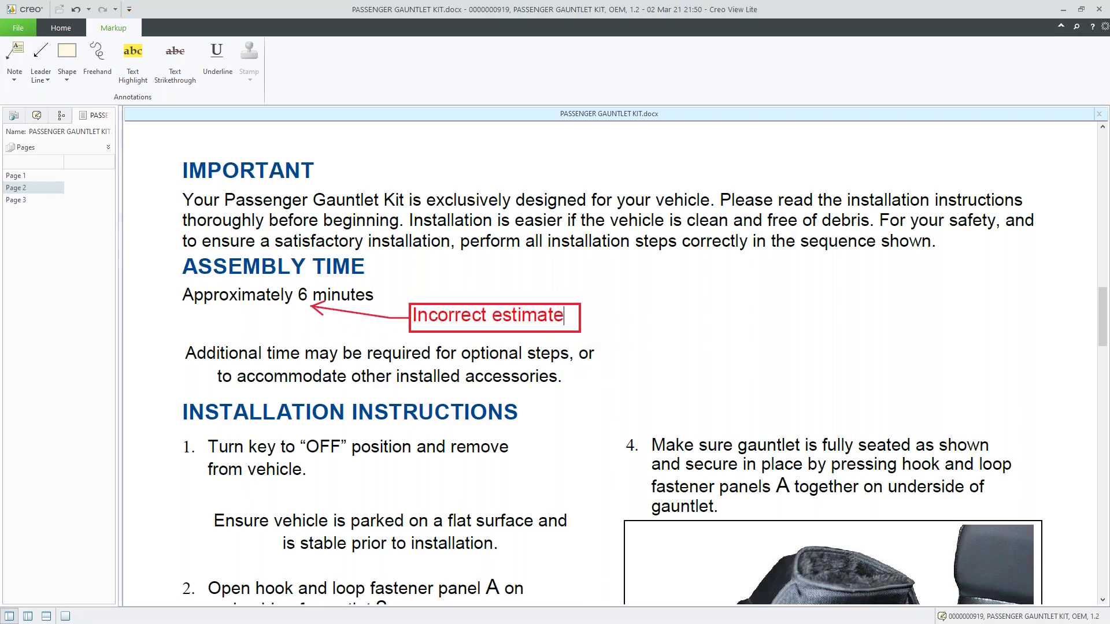
{"action": "left_click", "coordinate": [637, 270]}
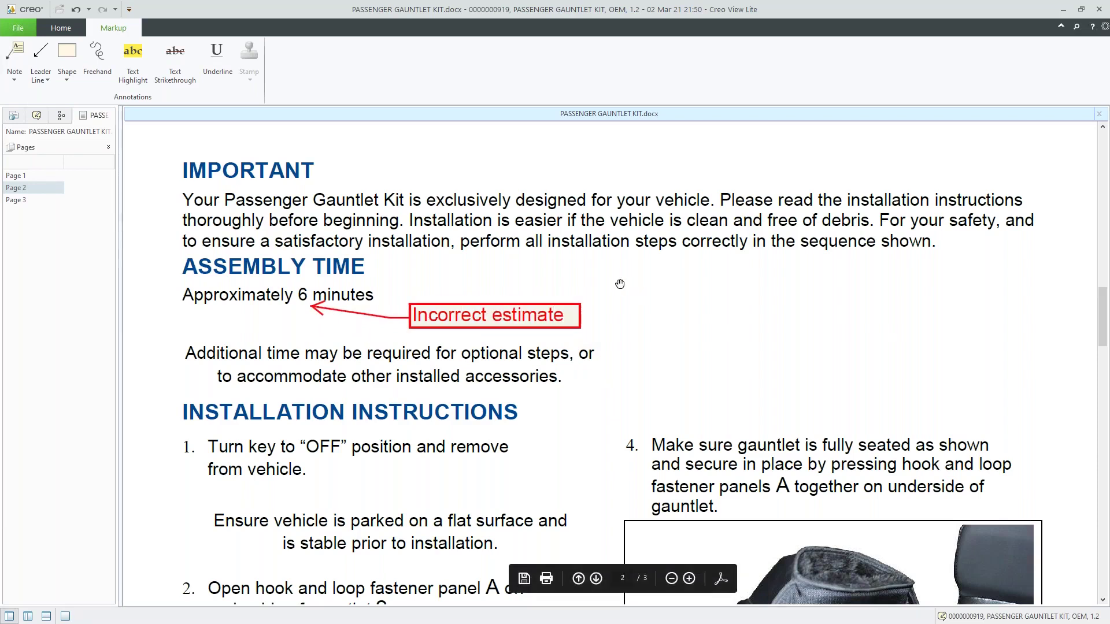
Save the markup as annotation set 'Incorrect Assembly Time' and close Creo View Lite.
{"action": "left_click", "coordinate": [22, 35]}
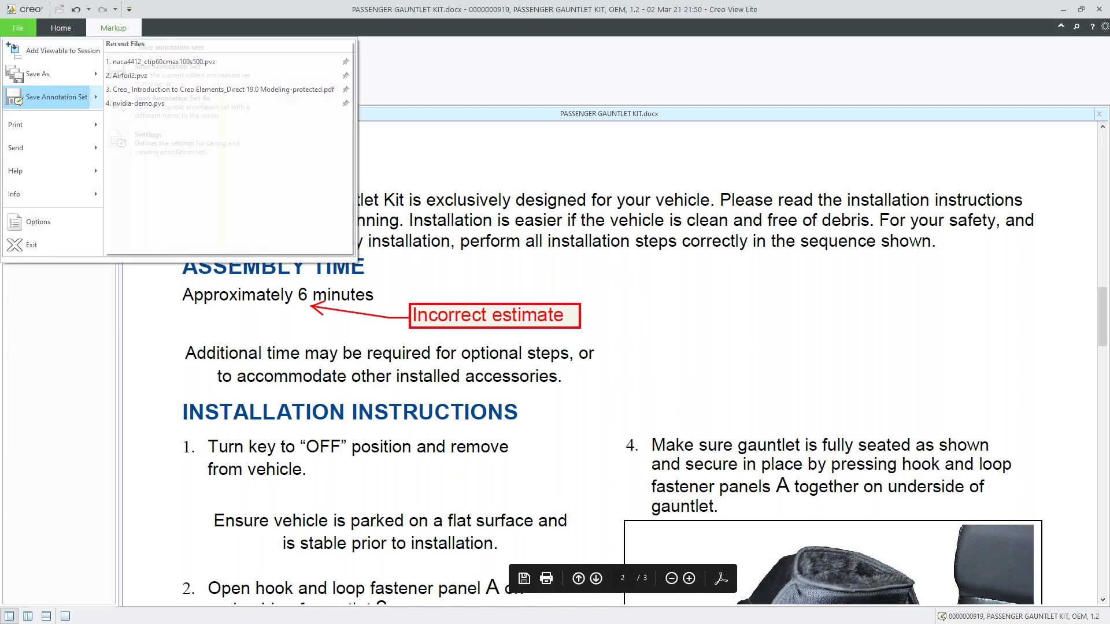
{"action": "mouse_move", "coordinate": [52, 93]}
{"action": "left_click", "coordinate": [173, 103]}
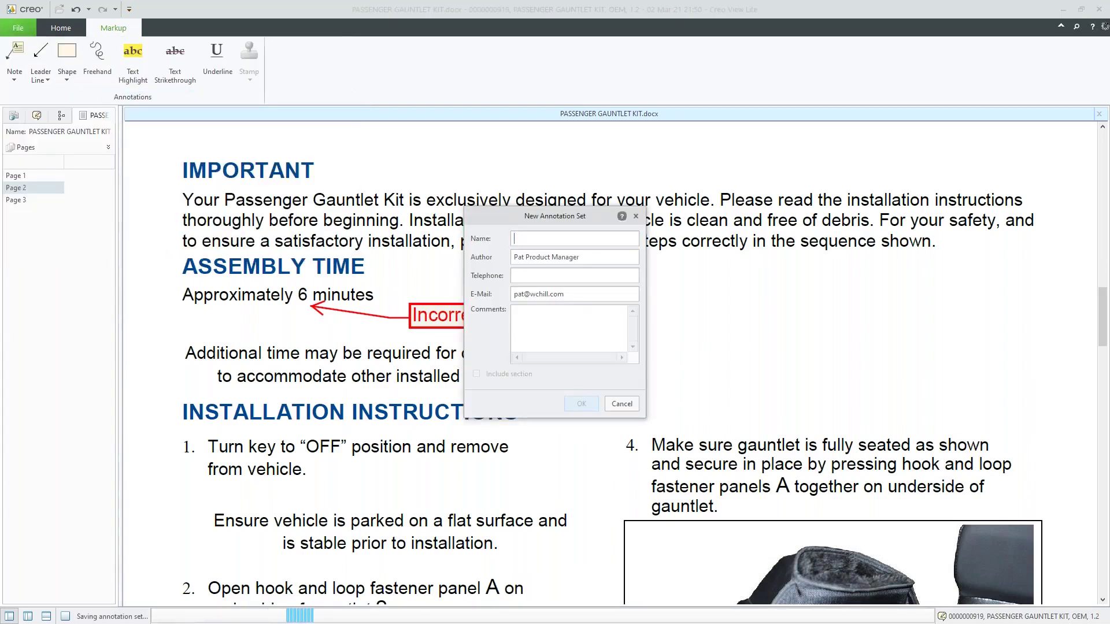
{"action": "type", "text": "Incorrect A"}
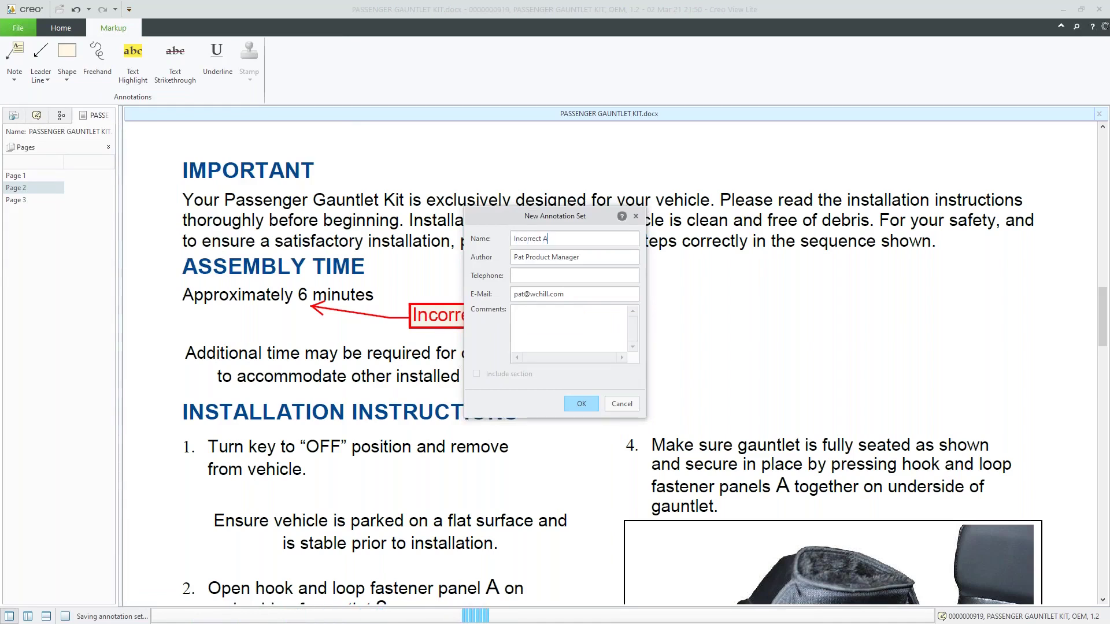
{"action": "type", "text": "ssembly Tim"}
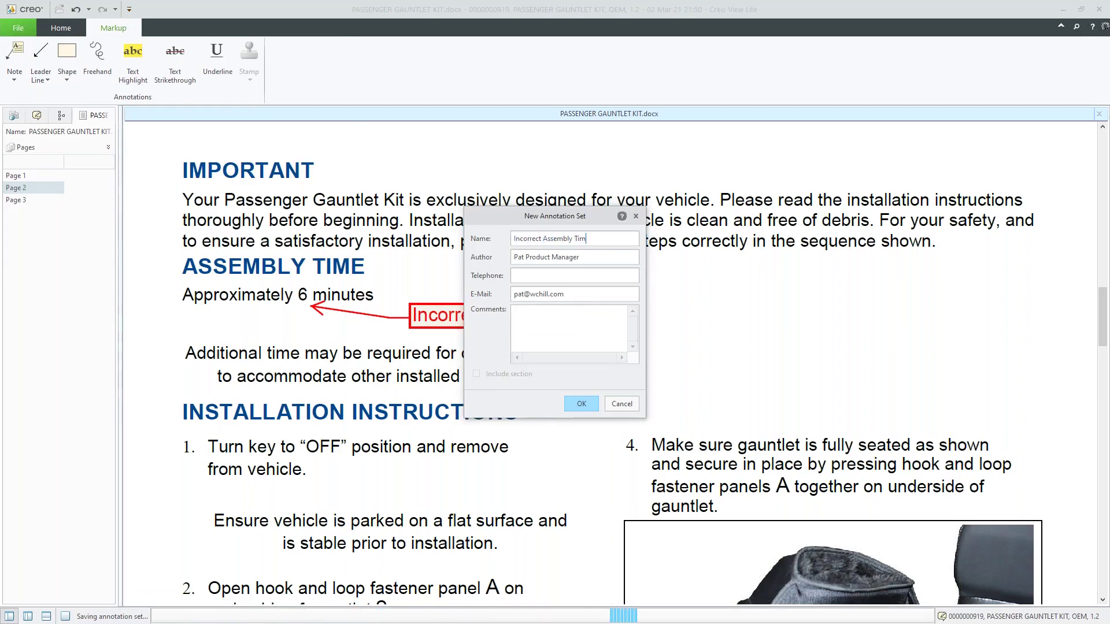
{"action": "type", "text": "e"}
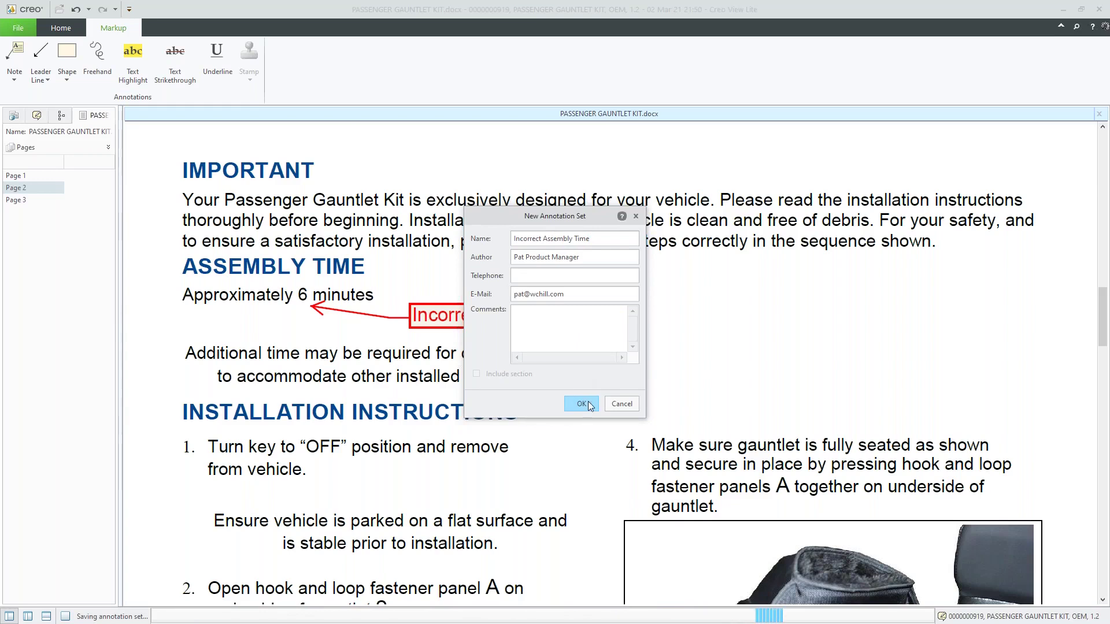
{"action": "left_click", "coordinate": [590, 405]}
{"action": "left_click", "coordinate": [1097, 8]}
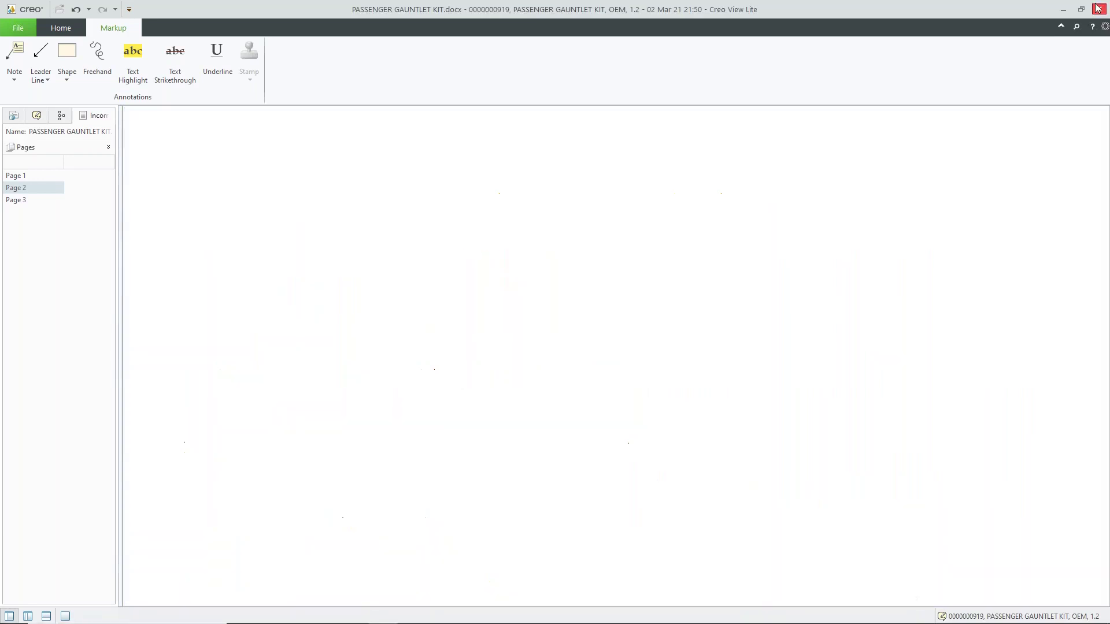
Show PASSENGER GAUNTLET KIT's Visualization tab listing the Incorrect Assembly Time annotation.
{"action": "left_click", "coordinate": [782, 196]}
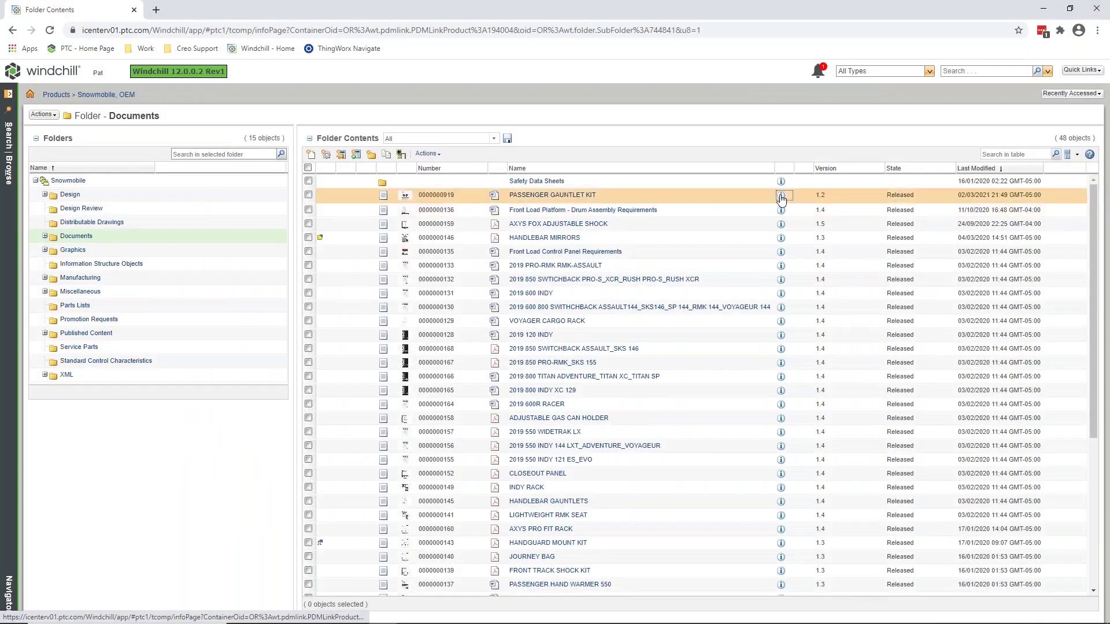
{"action": "left_click", "coordinate": [316, 134]}
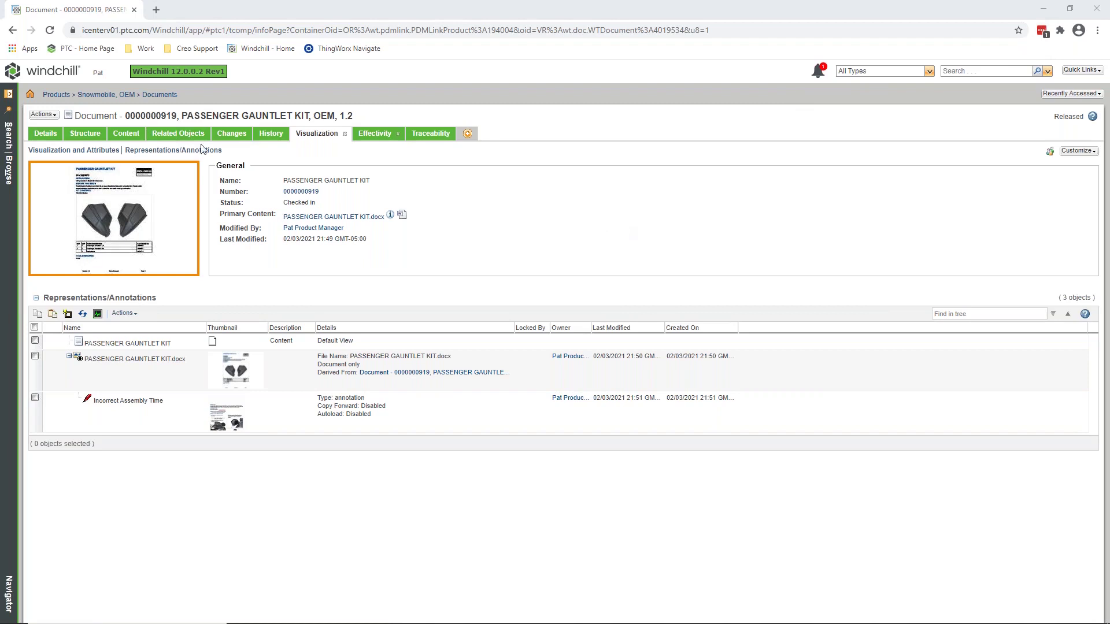
{"action": "left_click", "coordinate": [7, 151]}
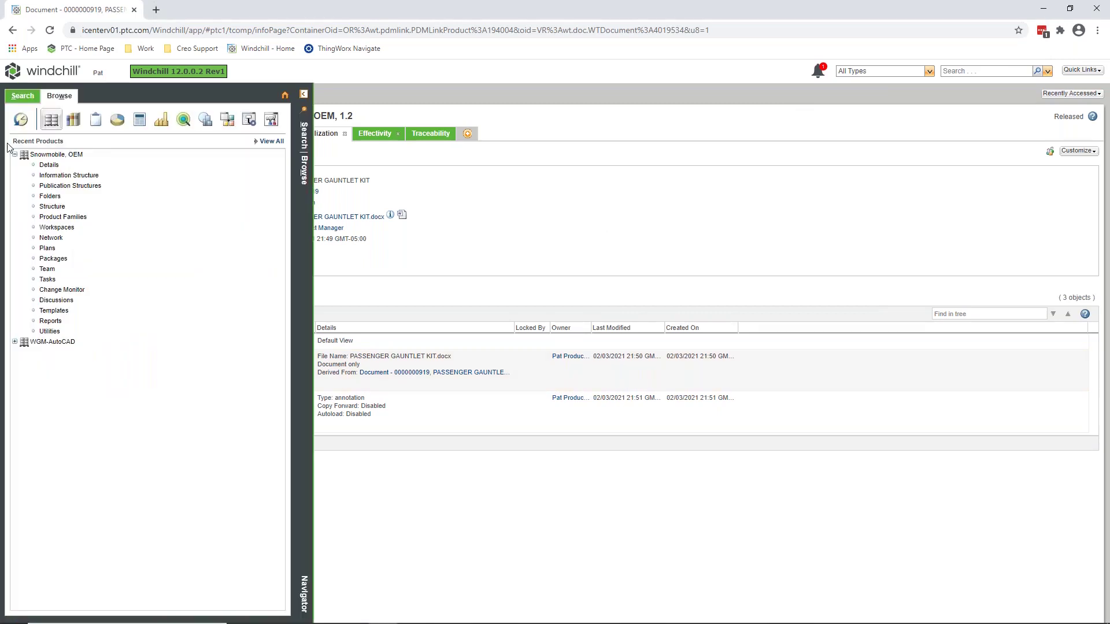
{"action": "left_click", "coordinate": [23, 96]}
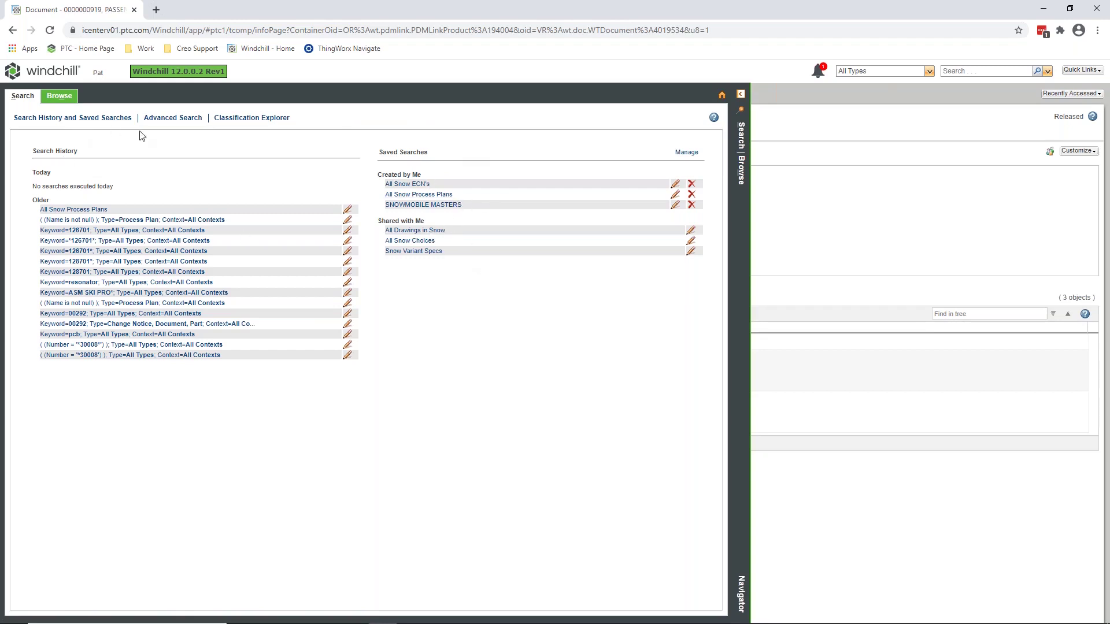
{"action": "left_click", "coordinate": [172, 118]}
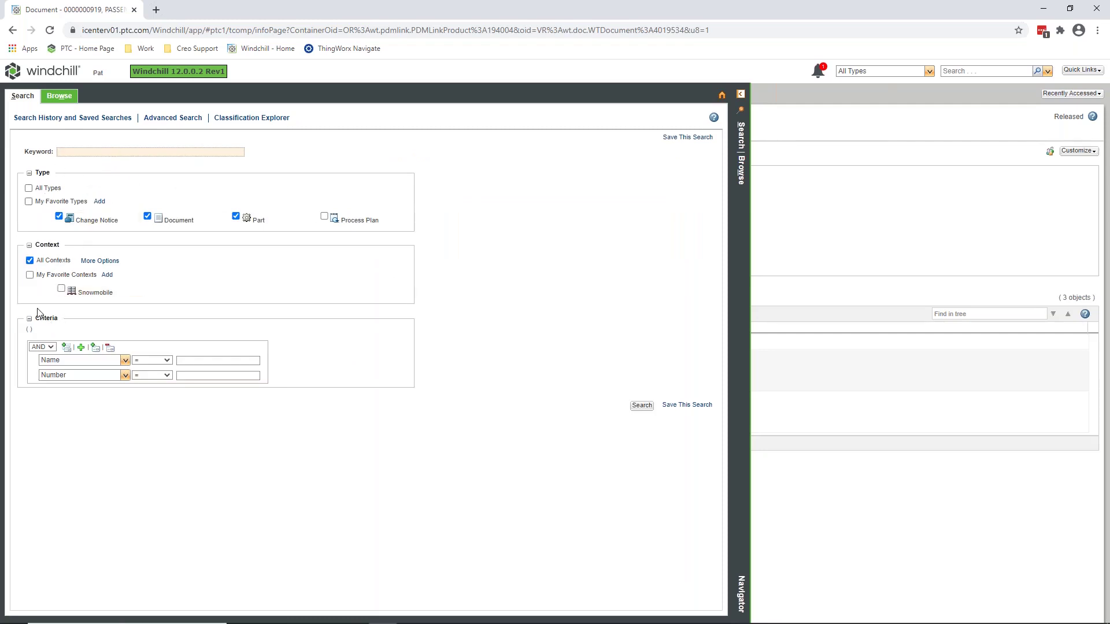
{"action": "left_click", "coordinate": [66, 347]}
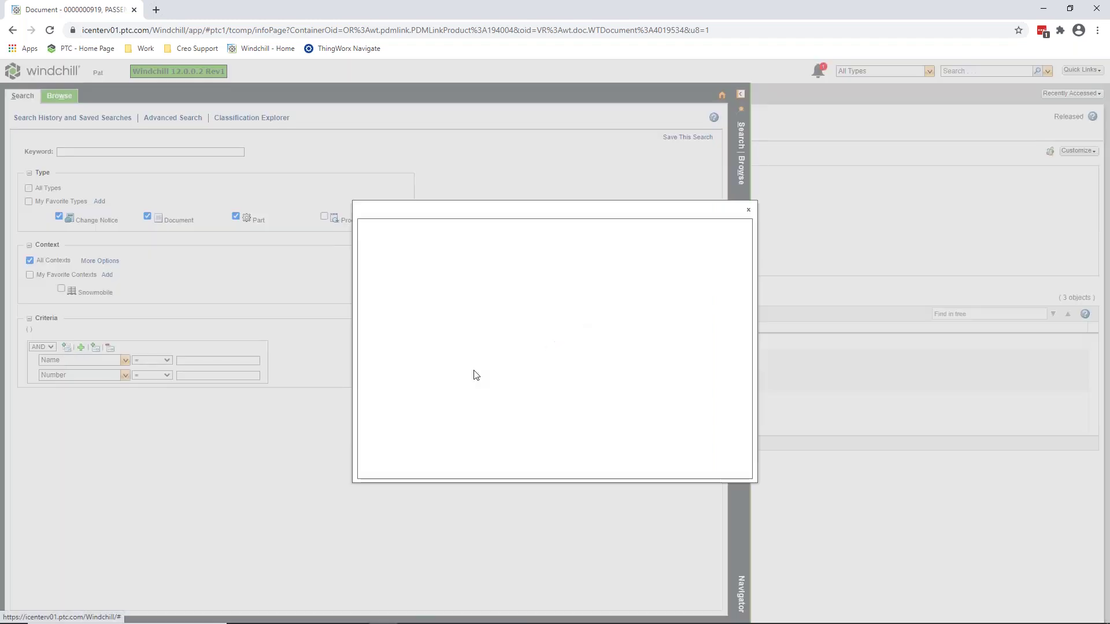
{"action": "left_click", "coordinate": [729, 460]}
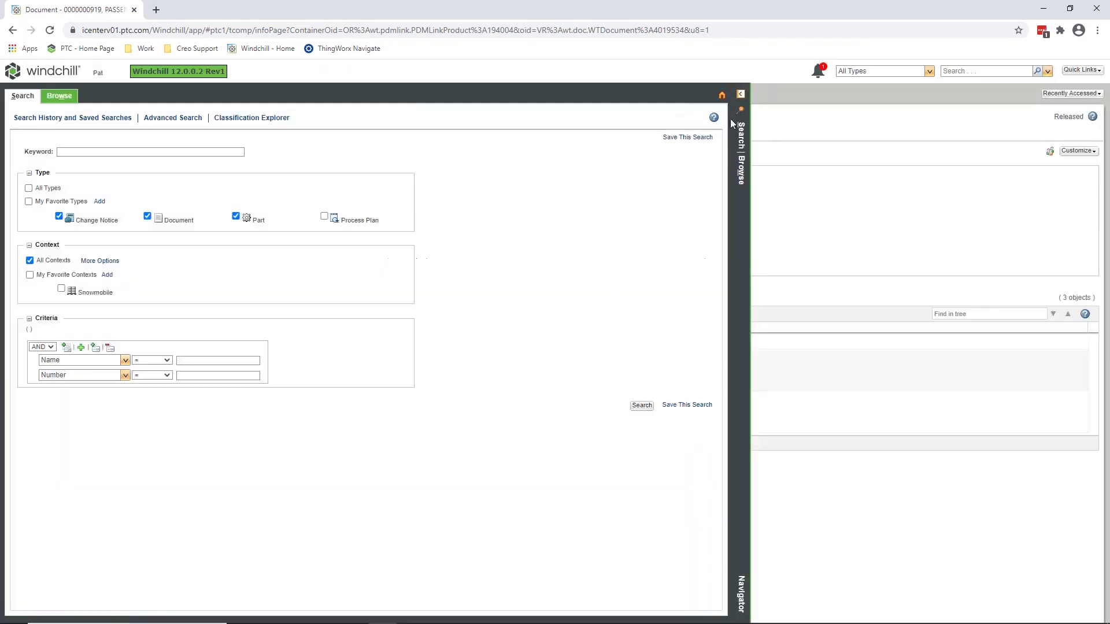
{"action": "left_click", "coordinate": [742, 94]}
Run a Document-only keyword search for *indy*, returning 16 results.
{"action": "left_click", "coordinate": [929, 71]}
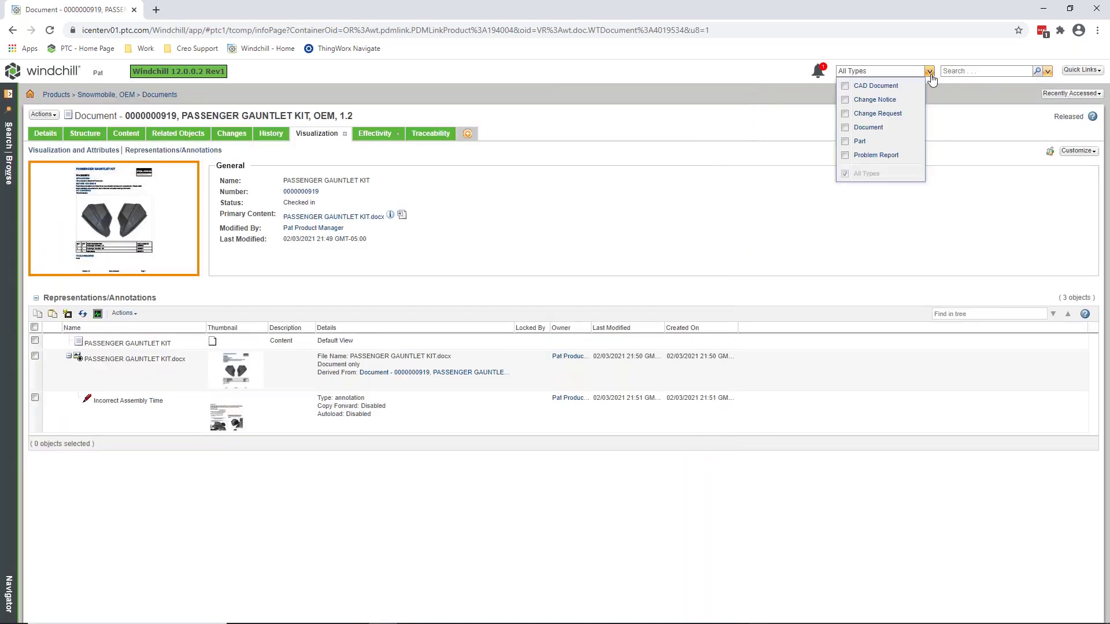
{"action": "left_click", "coordinate": [868, 128]}
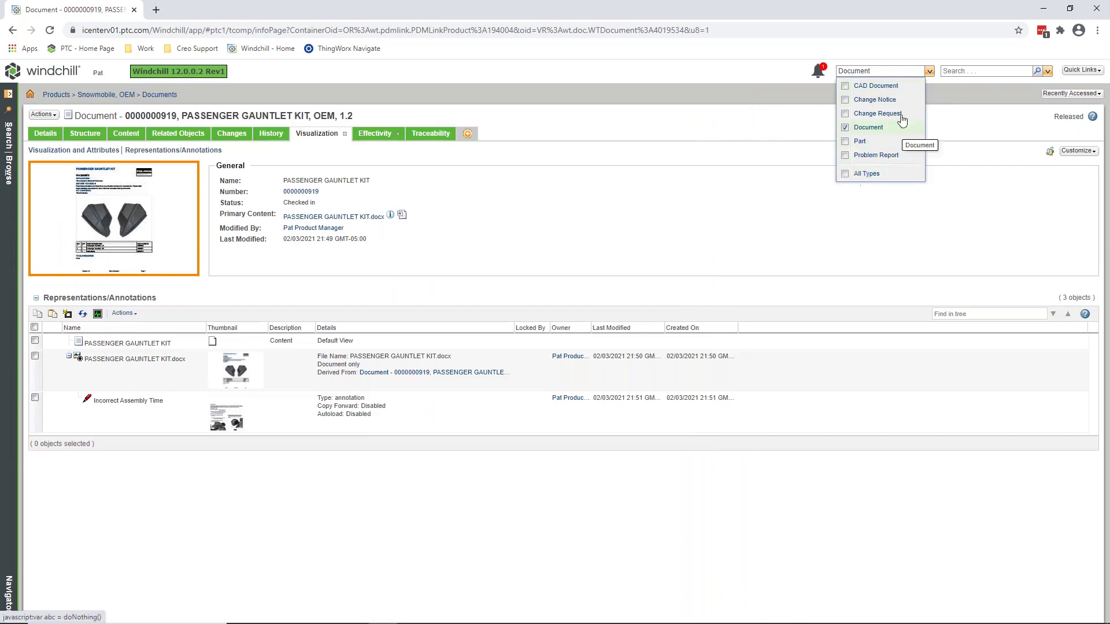
{"action": "left_click", "coordinate": [969, 71]}
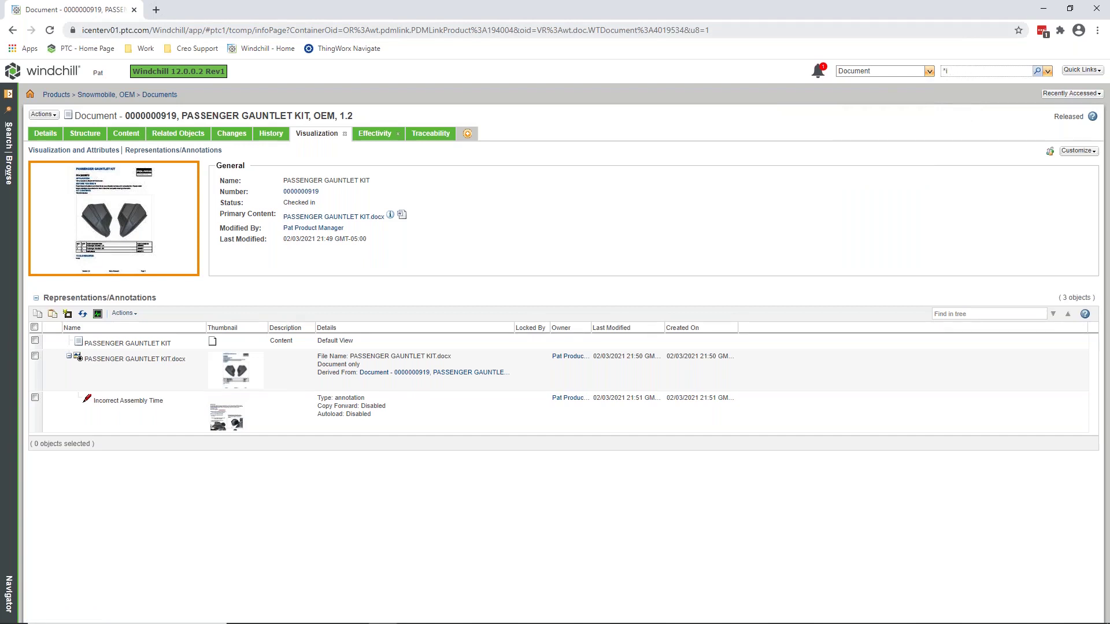
{"action": "key", "text": "Return"}
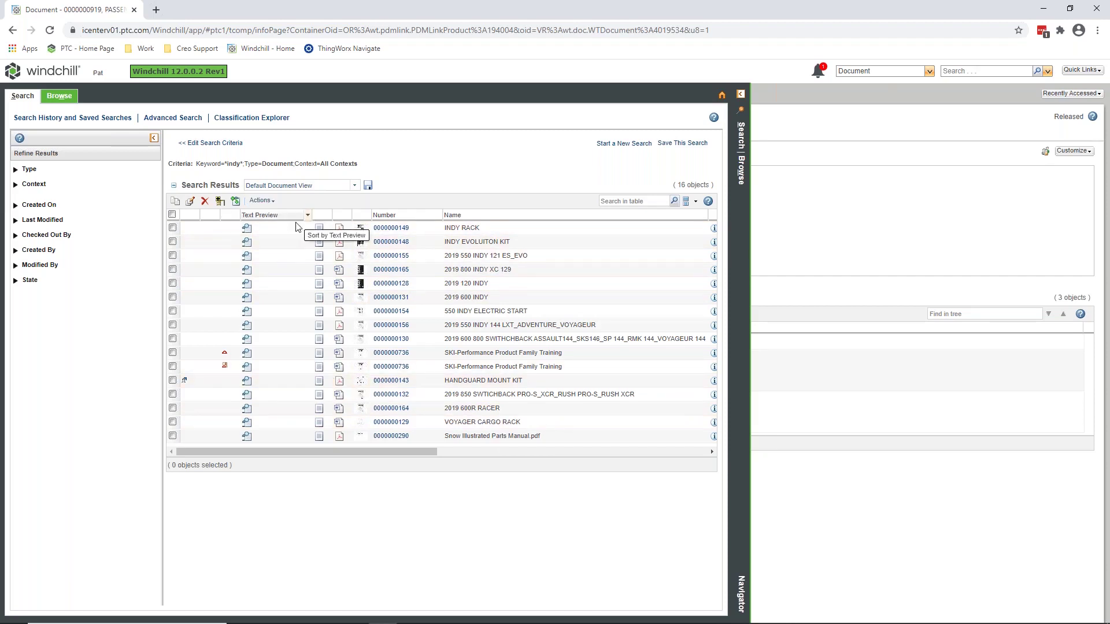
Refine the *indy* results to the 3 objects Created By Me, then browse Part Classification.
{"action": "mouse_move", "coordinate": [247, 426]}
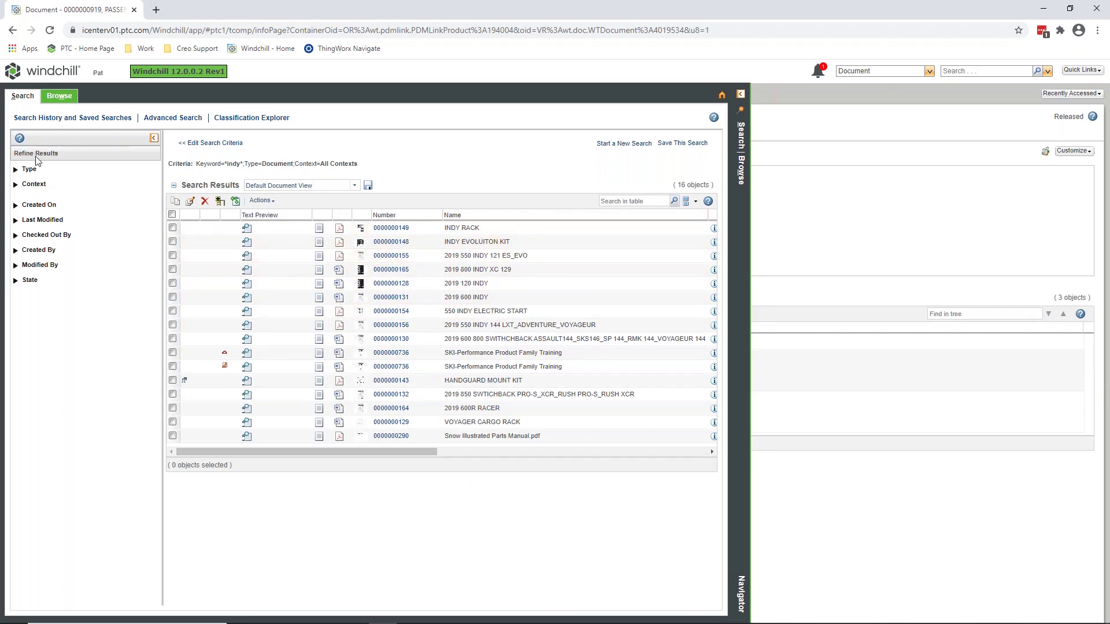
{"action": "left_click", "coordinate": [16, 220]}
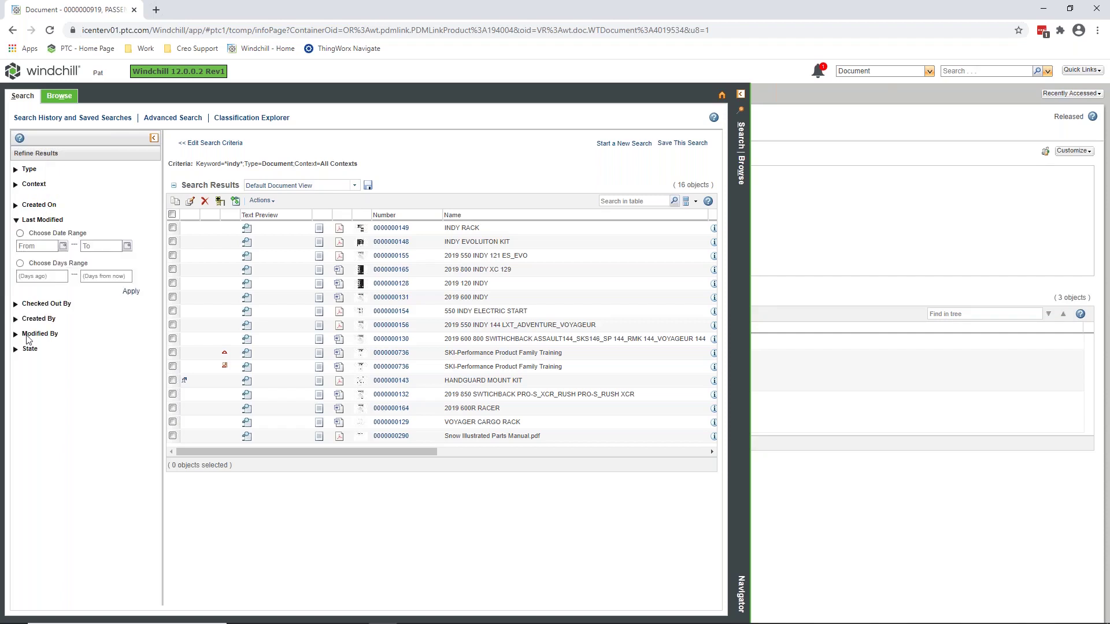
{"action": "left_click", "coordinate": [15, 304]}
{"action": "left_click", "coordinate": [15, 336]}
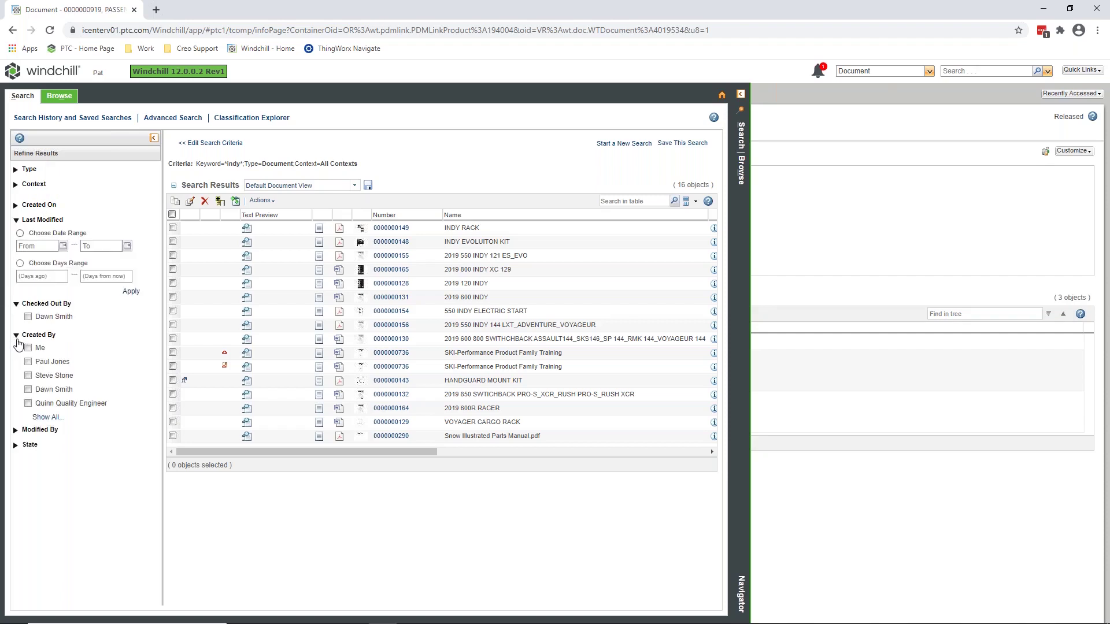
{"action": "left_click", "coordinate": [28, 348]}
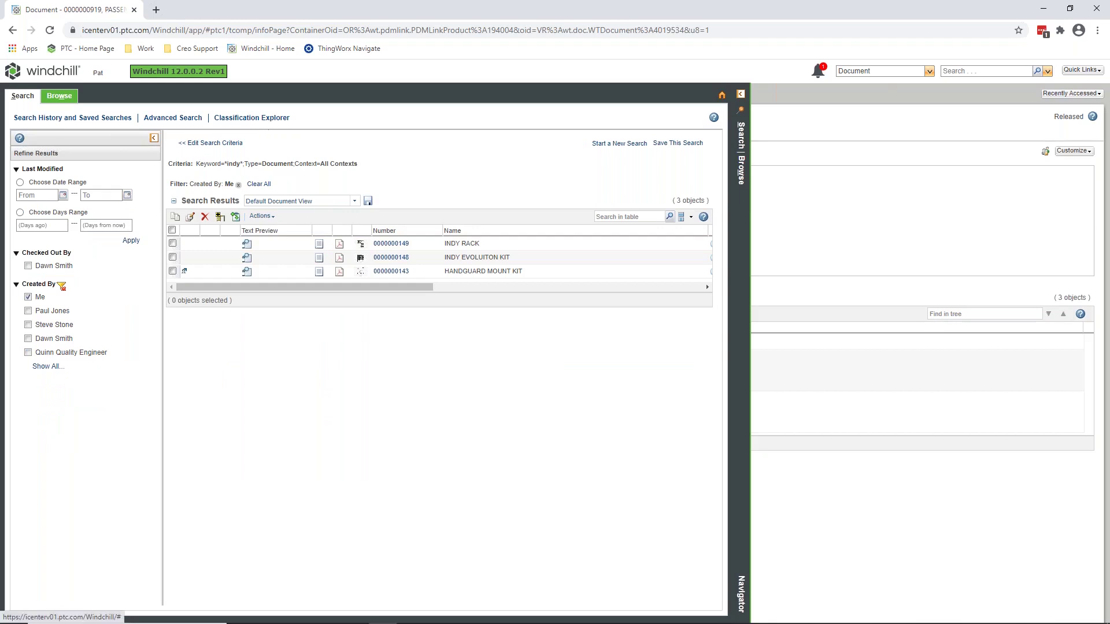
{"action": "left_click", "coordinate": [230, 118]}
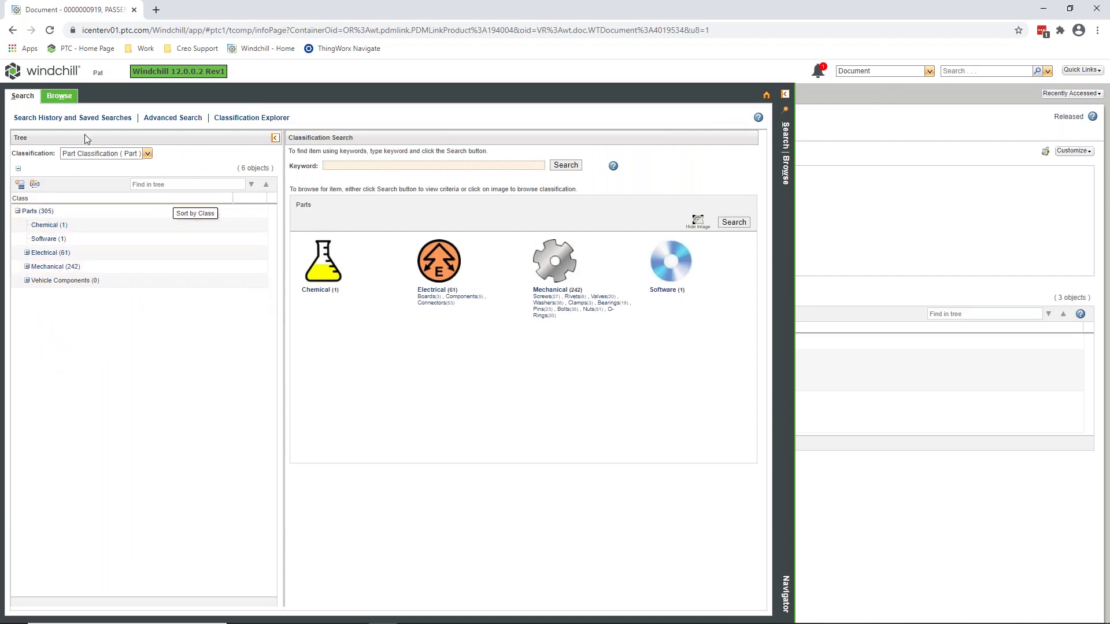
Switch the Classification Explorer to document classifications and expand Documents > General.
{"action": "left_click", "coordinate": [146, 154]}
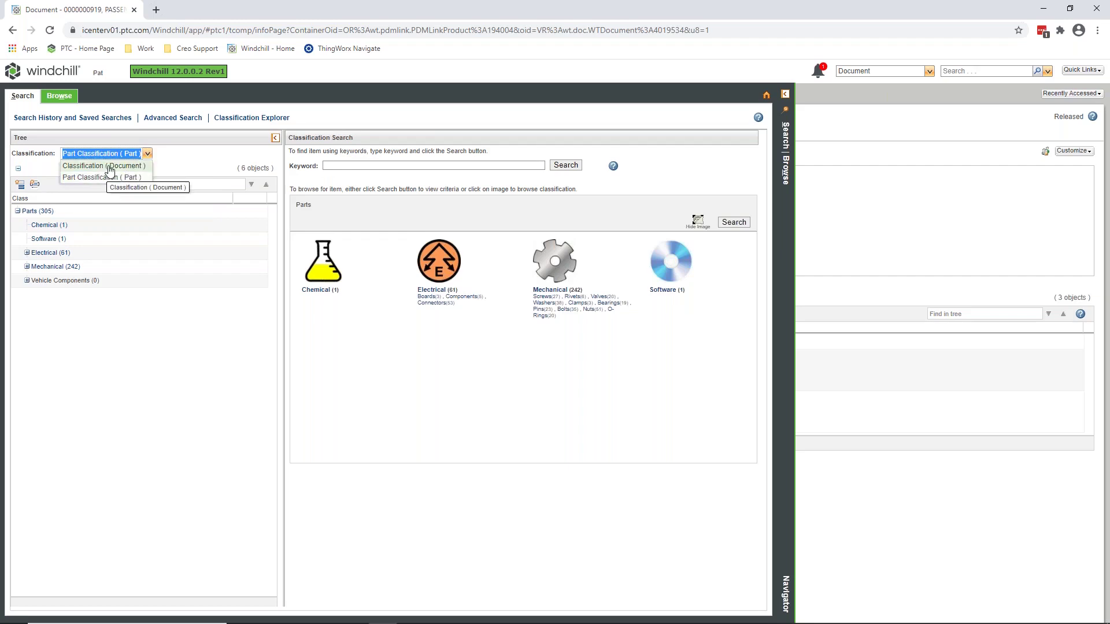
{"action": "left_click", "coordinate": [104, 166]}
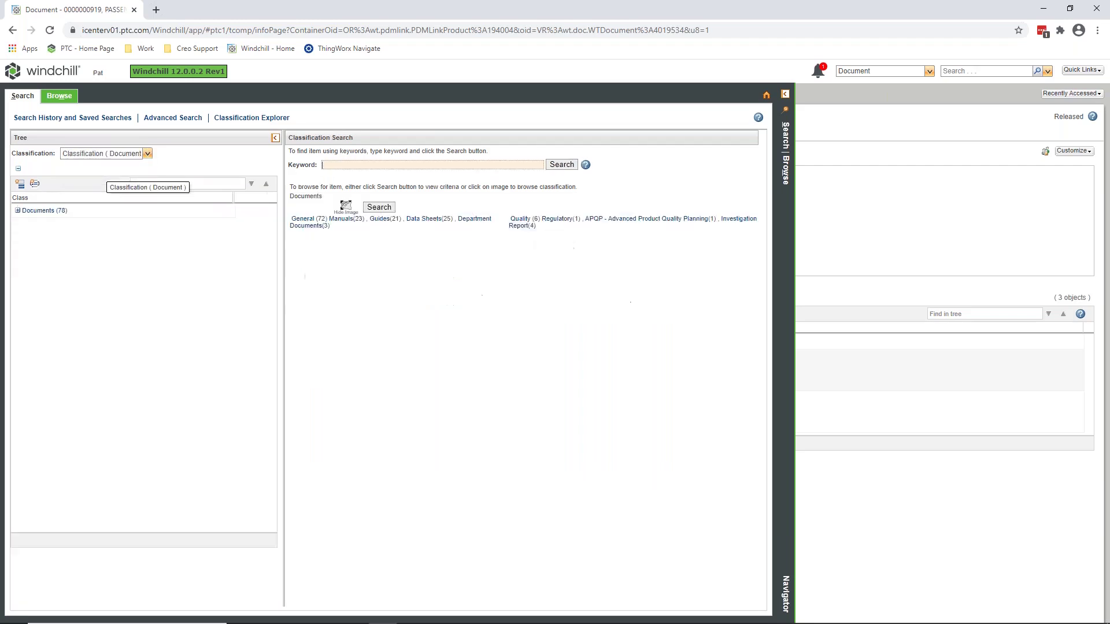
{"action": "left_click", "coordinate": [18, 211]}
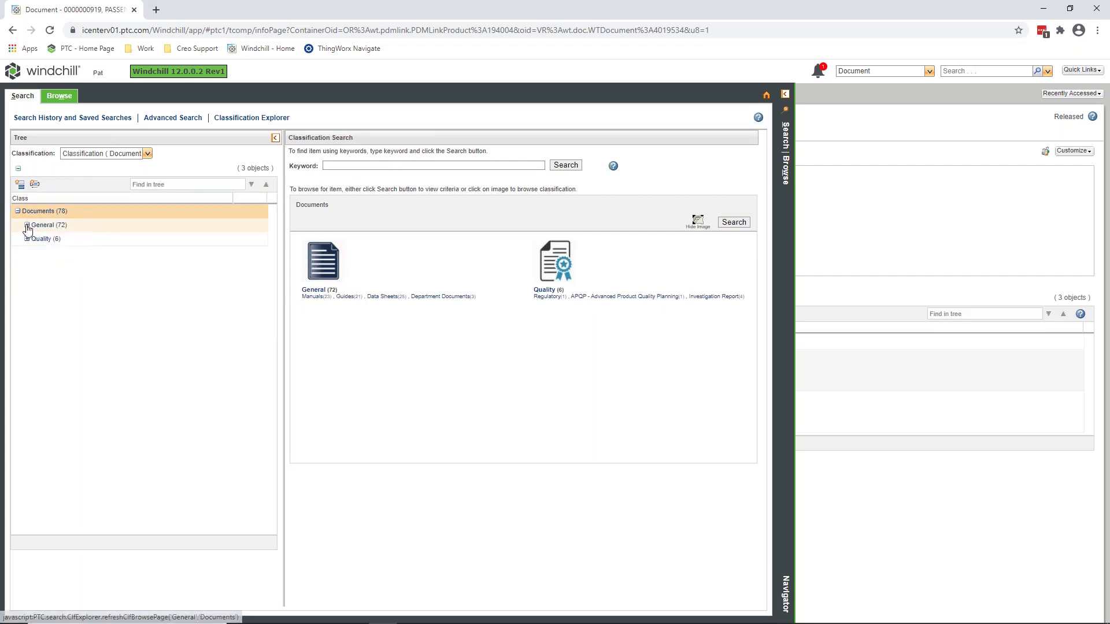
{"action": "left_click", "coordinate": [27, 227]}
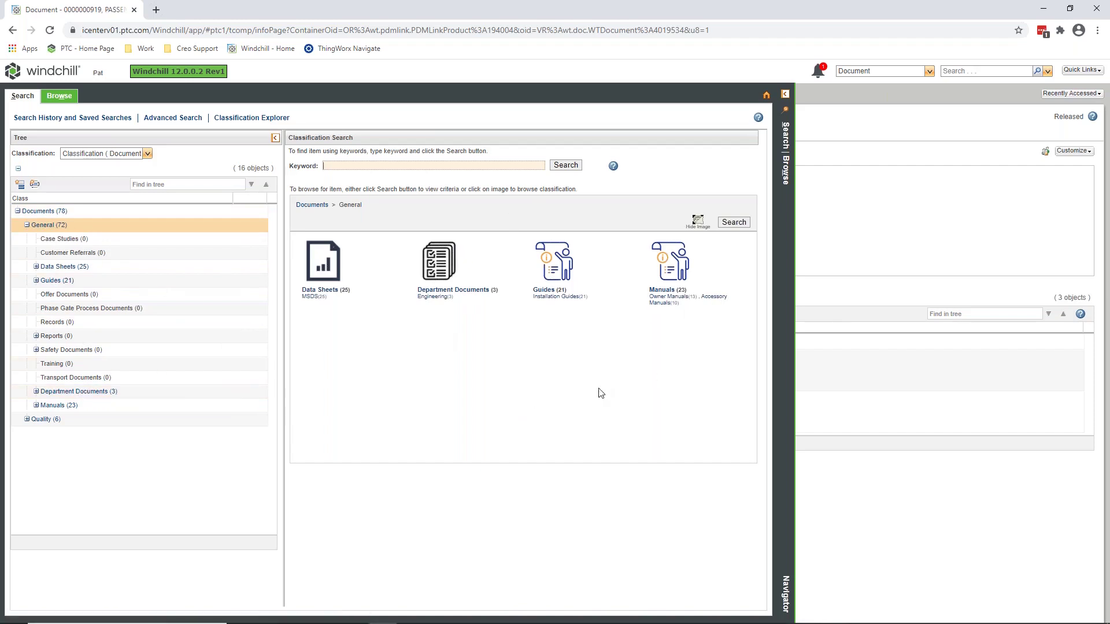
Review the Owner Manuals and MSDS document results, then select the Manuals class.
{"action": "left_click", "coordinate": [676, 296]}
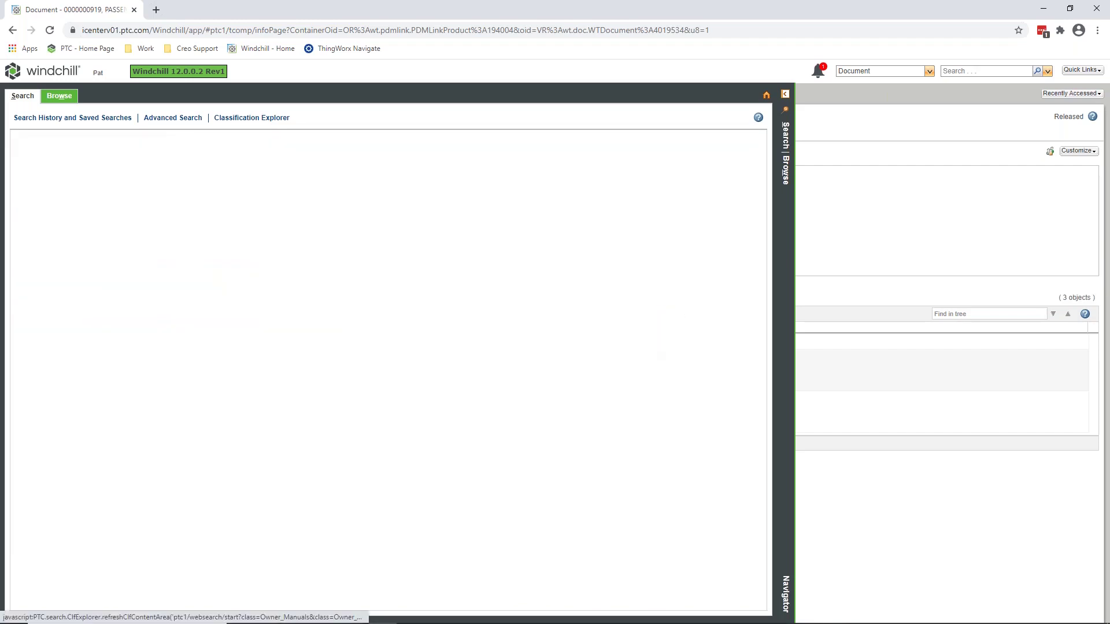
{"action": "left_click_drag", "start_coordinate": [351, 403], "coordinate": [324, 421]}
{"action": "left_click", "coordinate": [284, 118]}
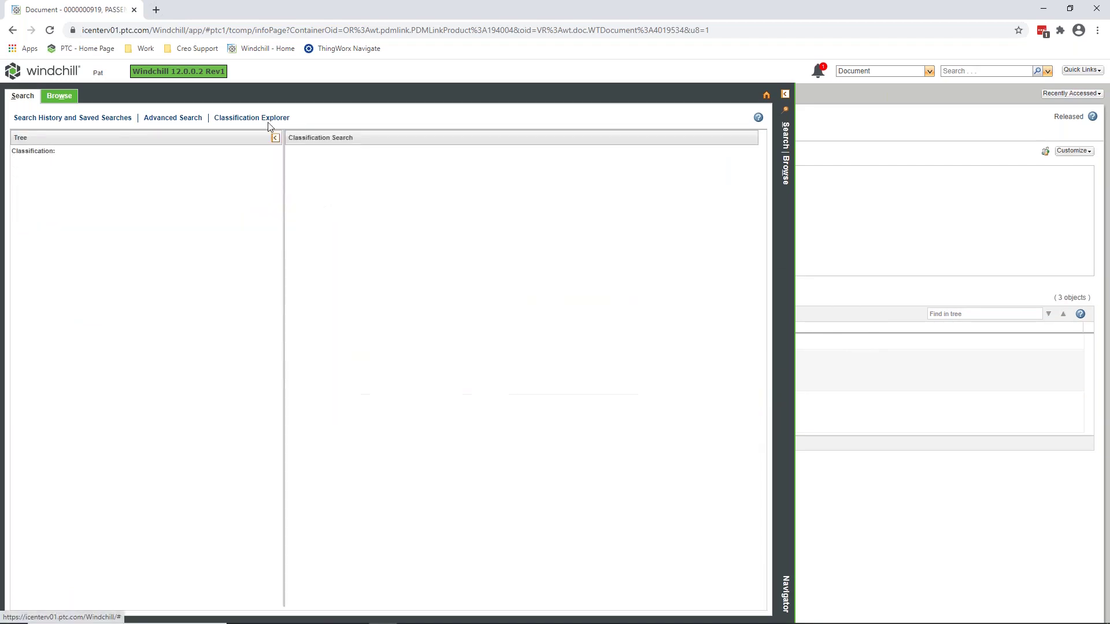
{"action": "left_click", "coordinate": [312, 298]}
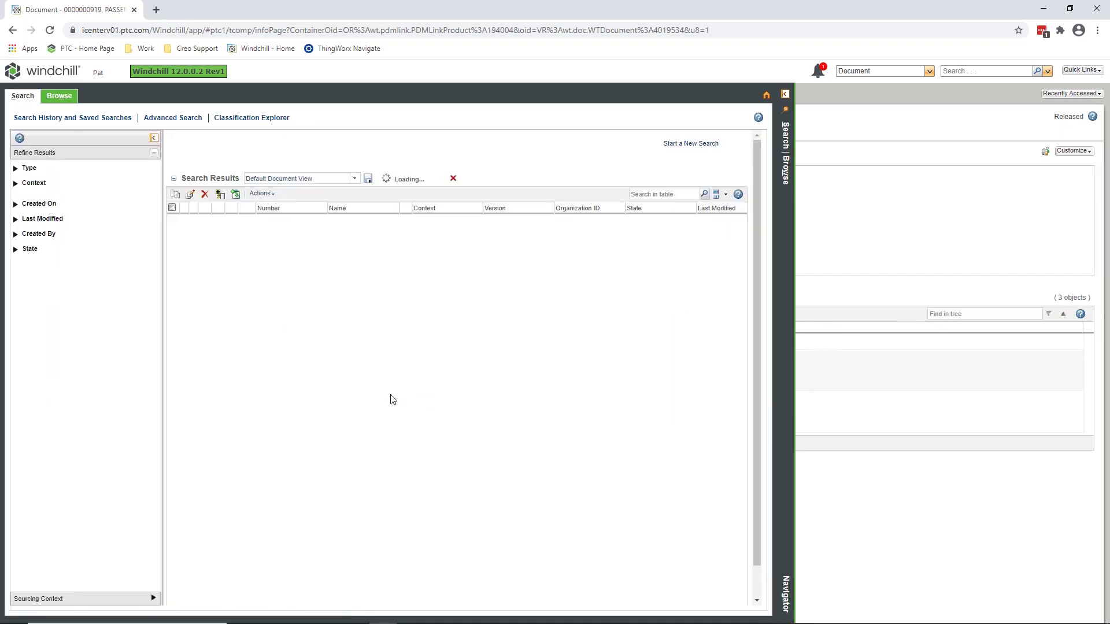
{"action": "left_click_drag", "start_coordinate": [339, 570], "coordinate": [617, 574]}
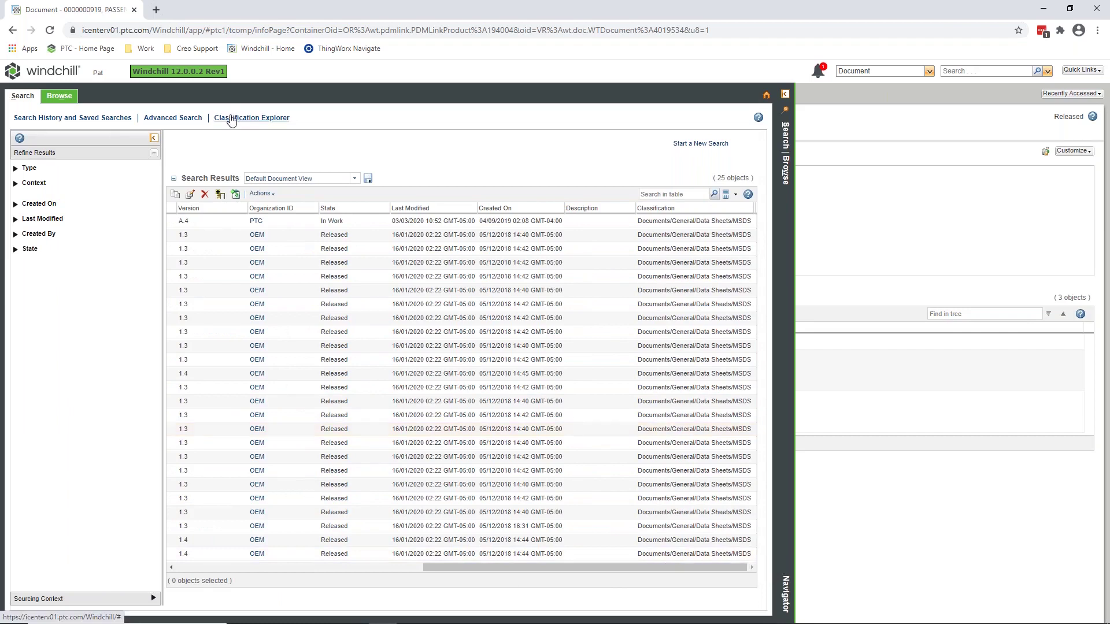
{"action": "left_click", "coordinate": [221, 118]}
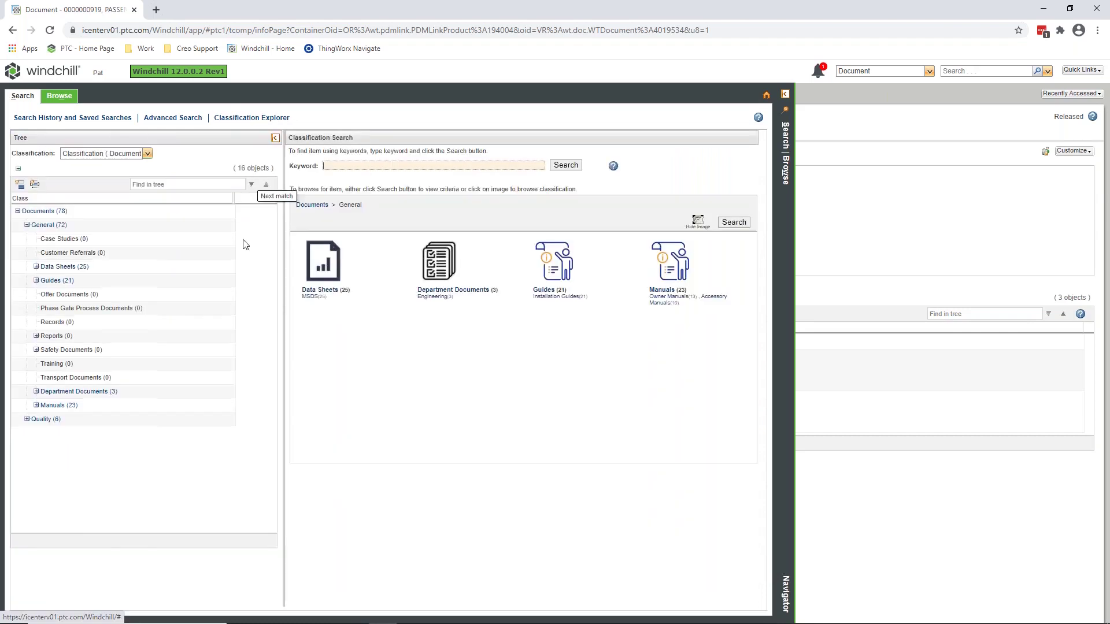
{"action": "left_click", "coordinate": [58, 407]}
List the 23 Manuals documents, filter them by 'lx' to two, and open WIDETRAK LX's actions.
{"action": "left_click", "coordinate": [735, 223]}
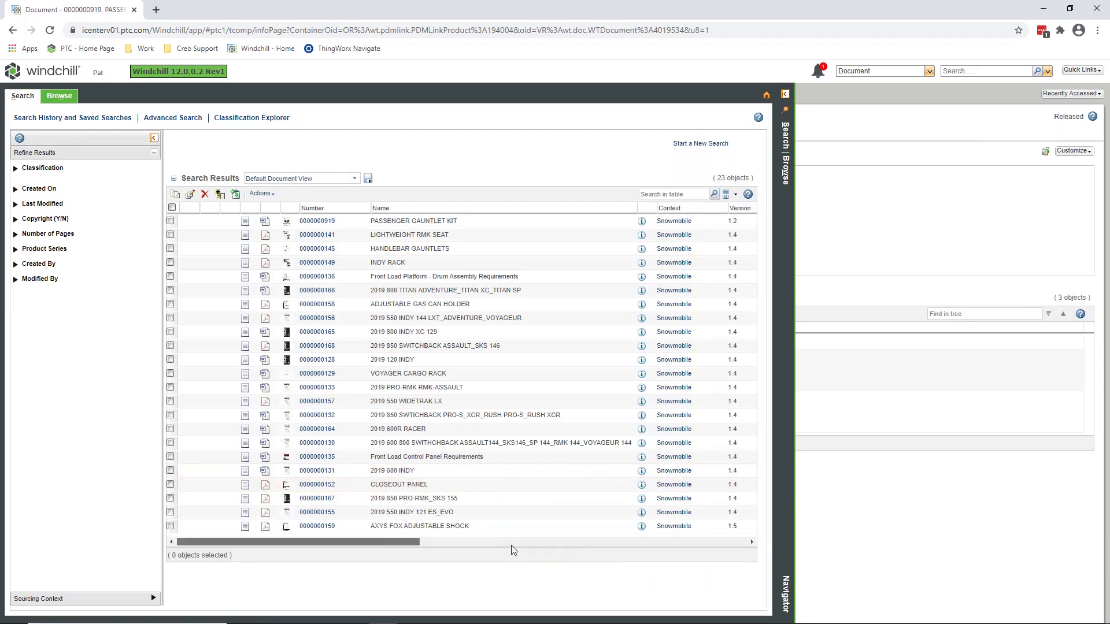
{"action": "left_click_drag", "start_coordinate": [414, 545], "coordinate": [369, 545]}
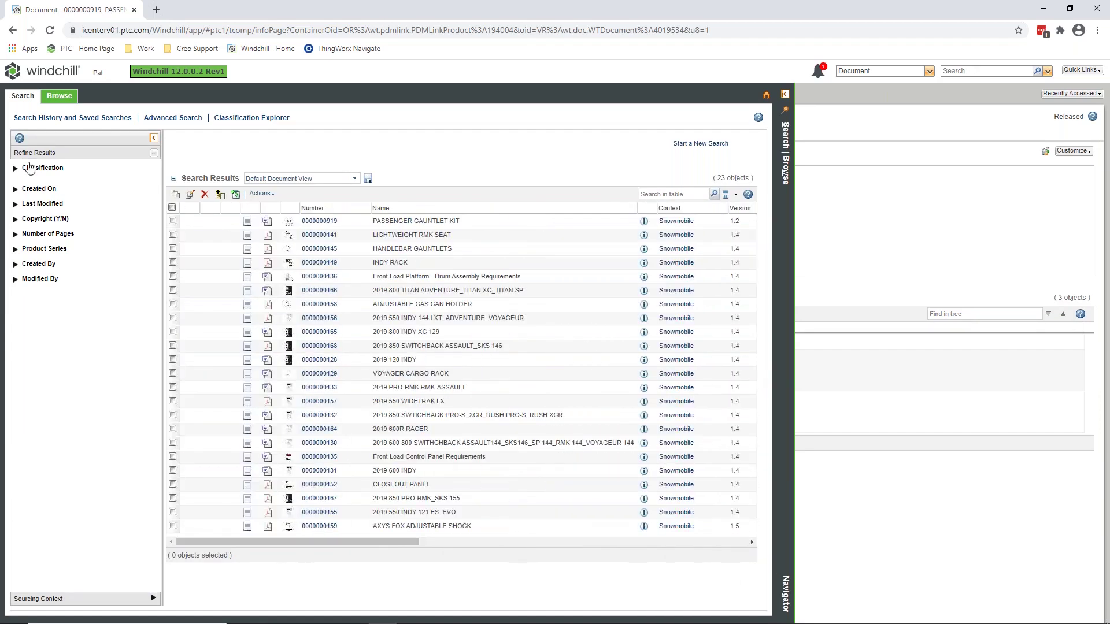
{"action": "left_click", "coordinate": [681, 197]}
{"action": "key", "text": "Return"}
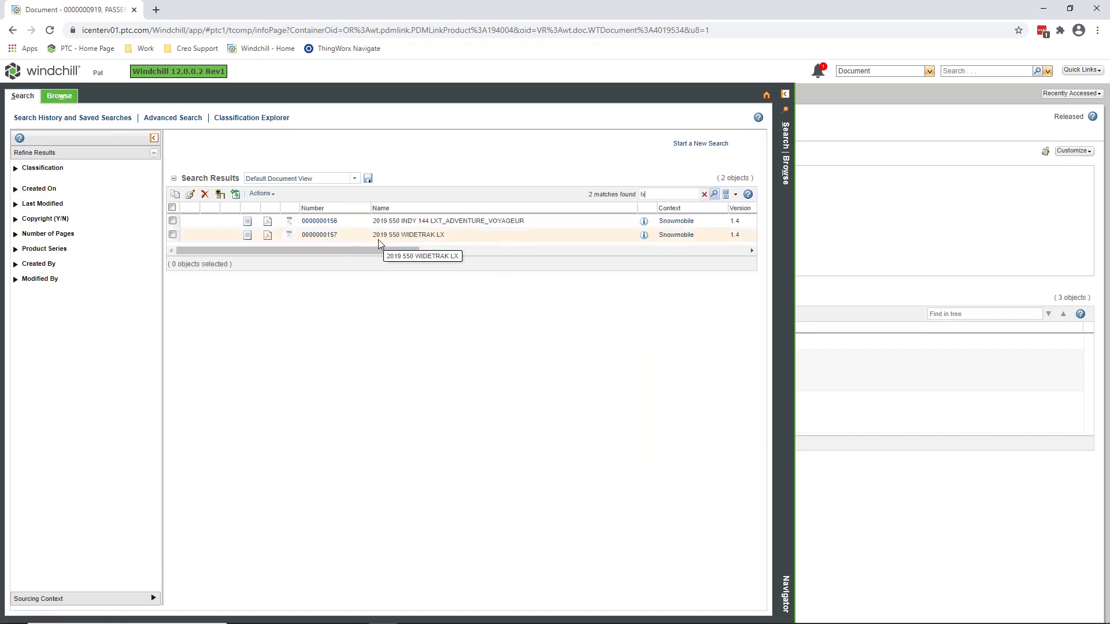
{"action": "right_click", "coordinate": [393, 238]}
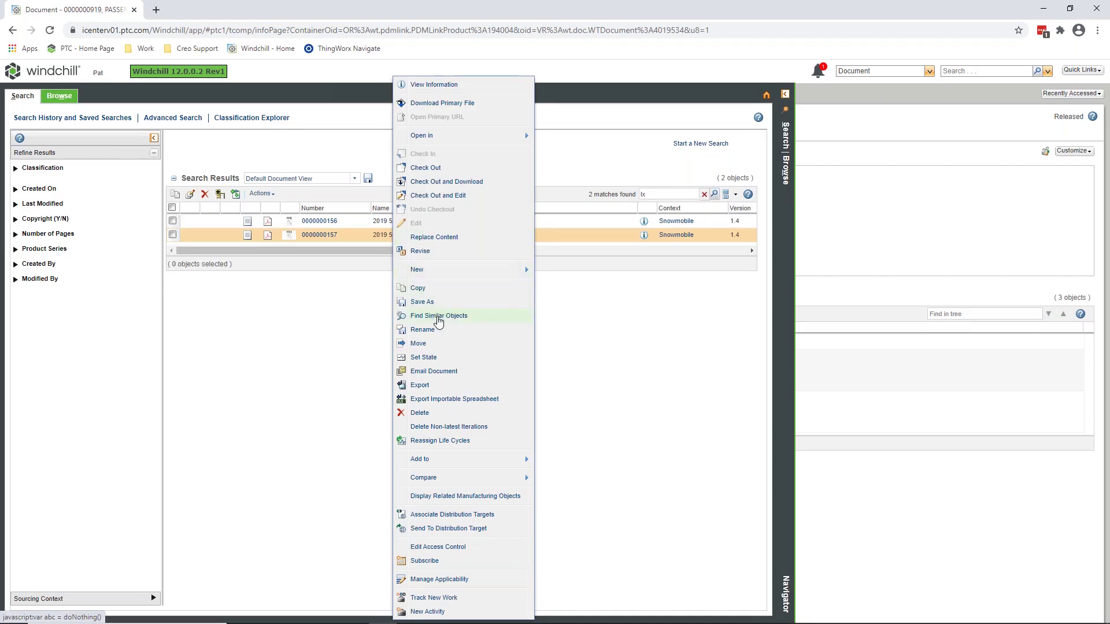
Find objects similar to 2019 550 WIDETRAK LX by Product Series, adding INDY and VOYAGER.
{"action": "left_click", "coordinate": [438, 317]}
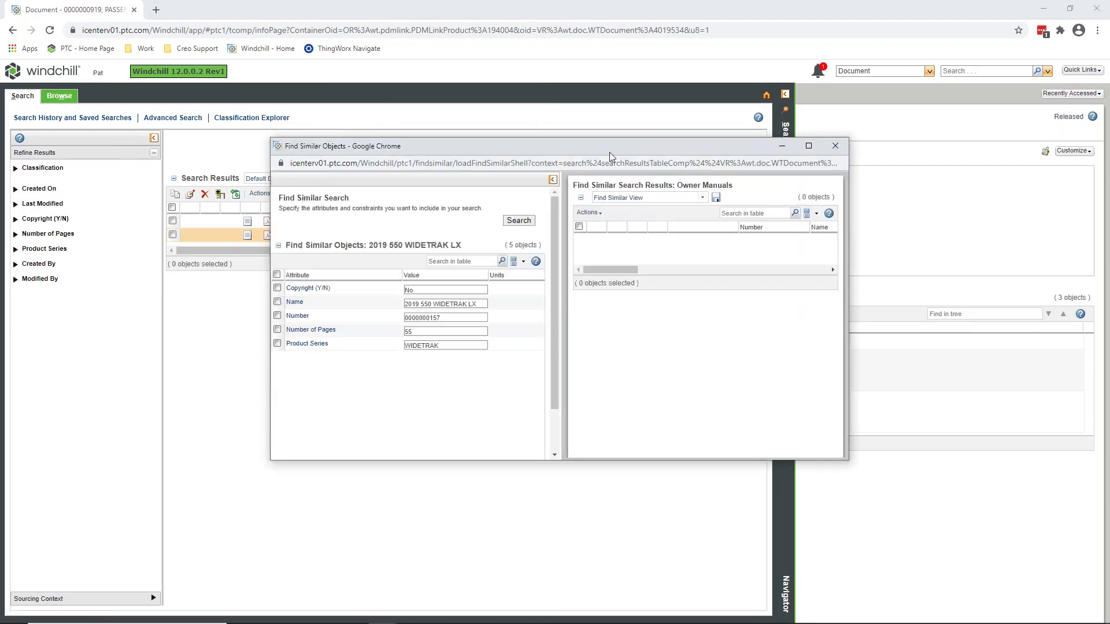
{"action": "left_click_drag", "start_coordinate": [621, 149], "coordinate": [560, 119]}
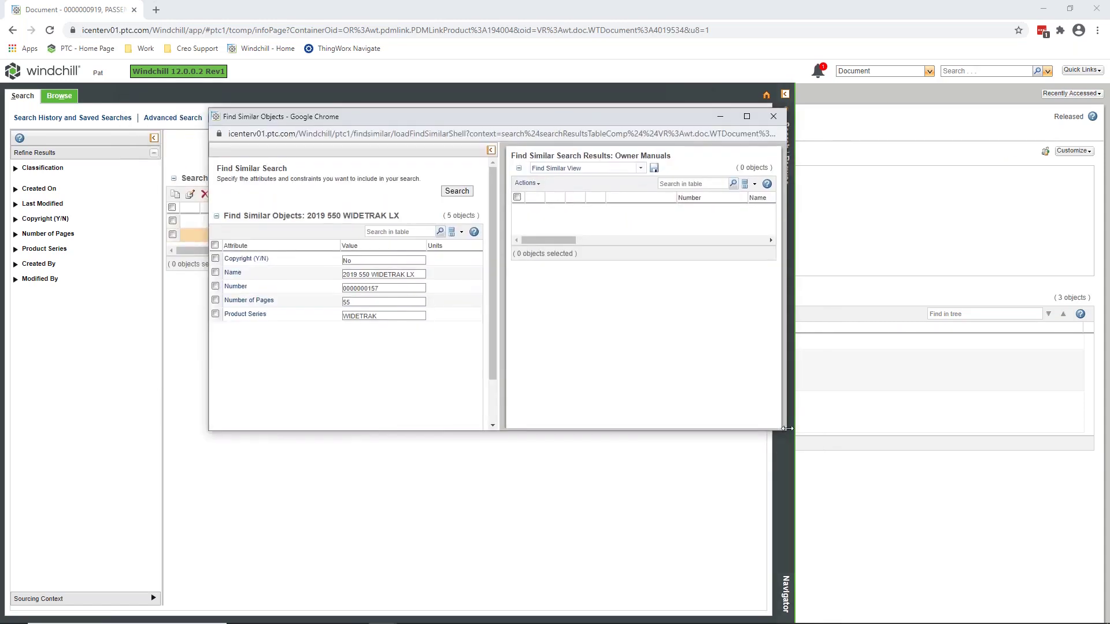
{"action": "left_click_drag", "start_coordinate": [785, 434], "coordinate": [950, 540]}
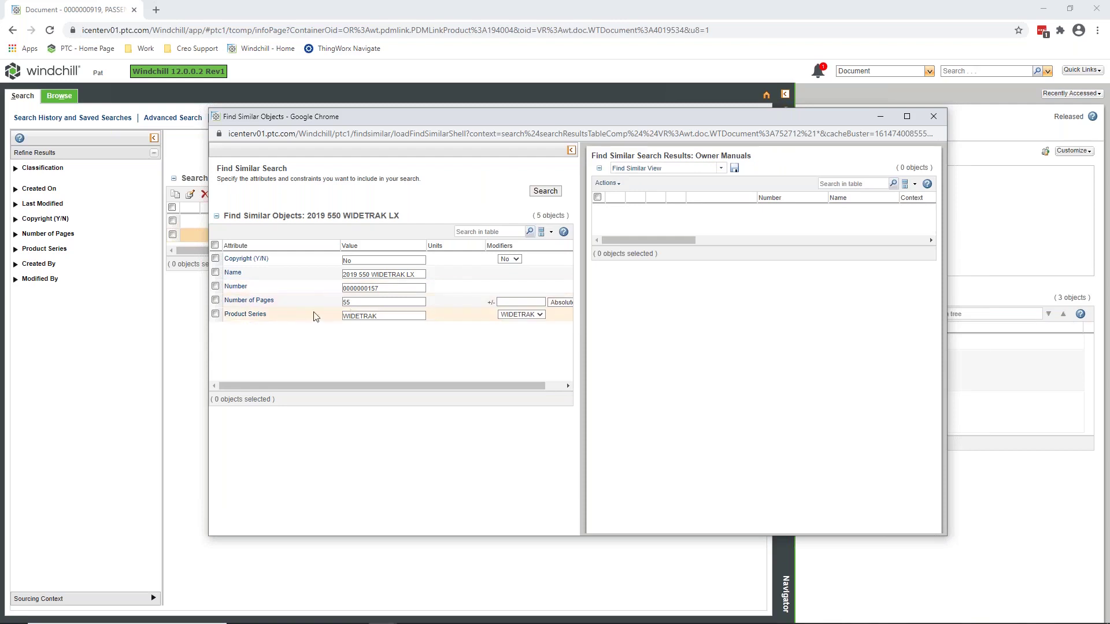
{"action": "left_click", "coordinate": [215, 314]}
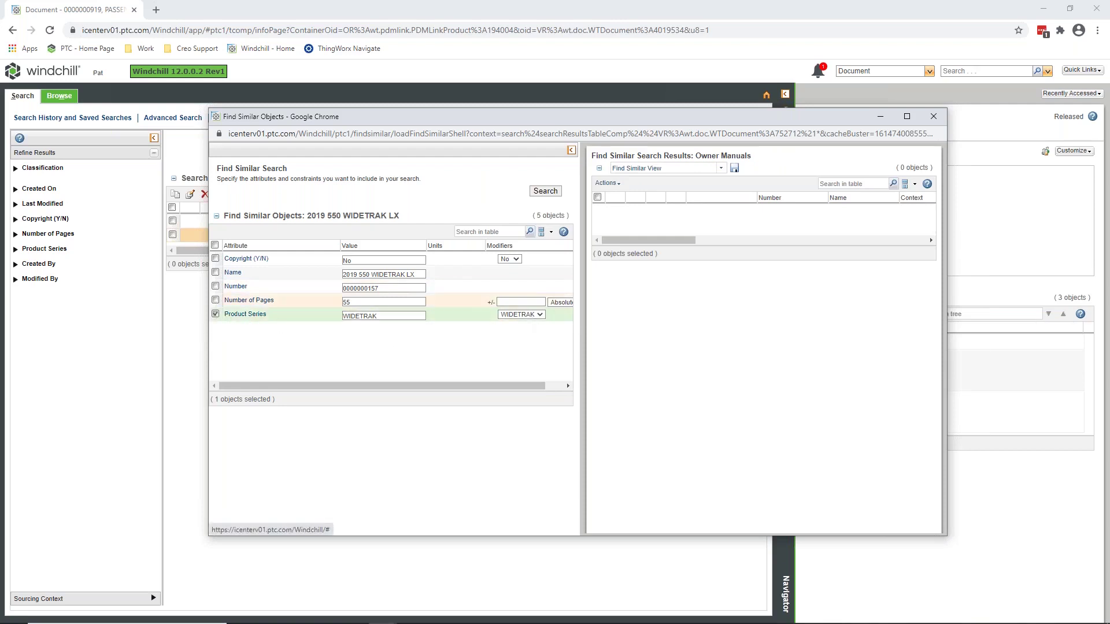
{"action": "left_click", "coordinate": [534, 317]}
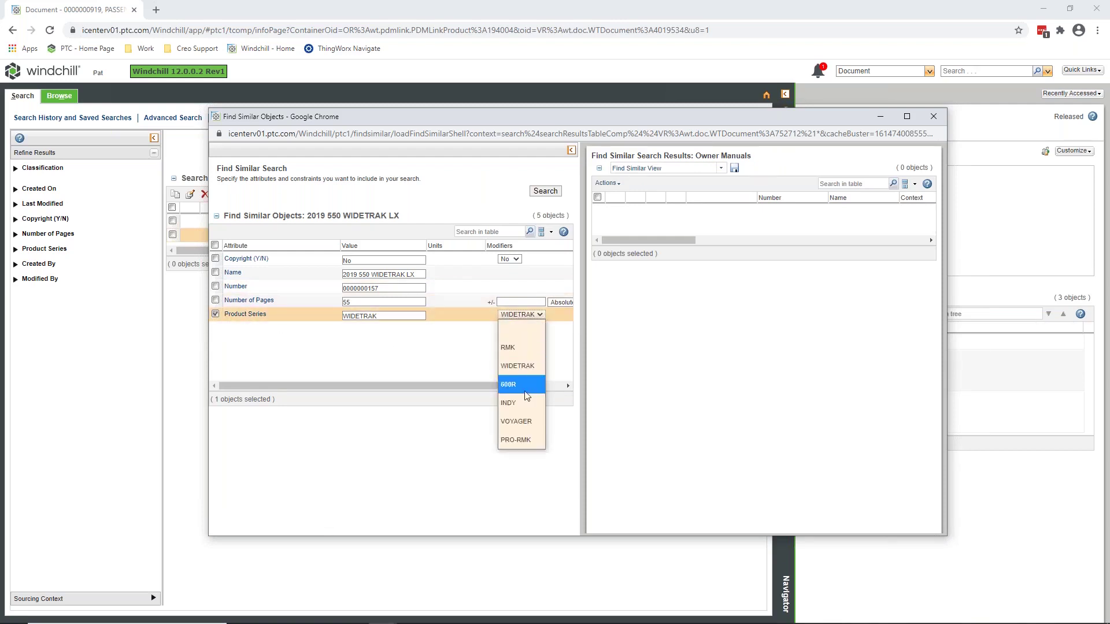
{"action": "left_click", "coordinate": [520, 403]}
{"action": "left_click", "coordinate": [541, 316]}
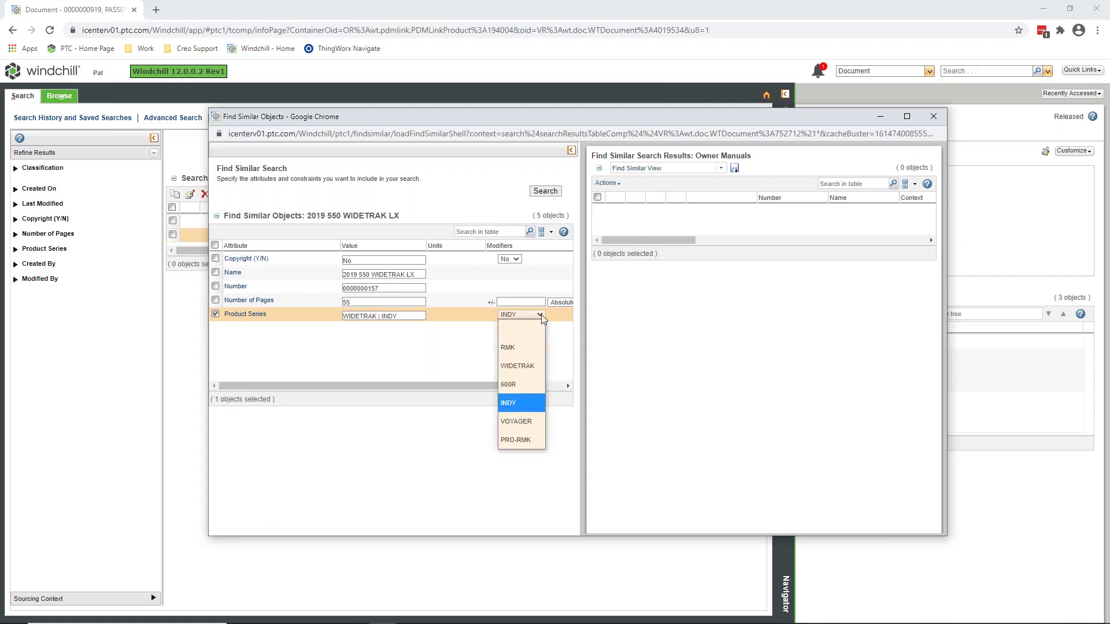
{"action": "left_click", "coordinate": [523, 421]}
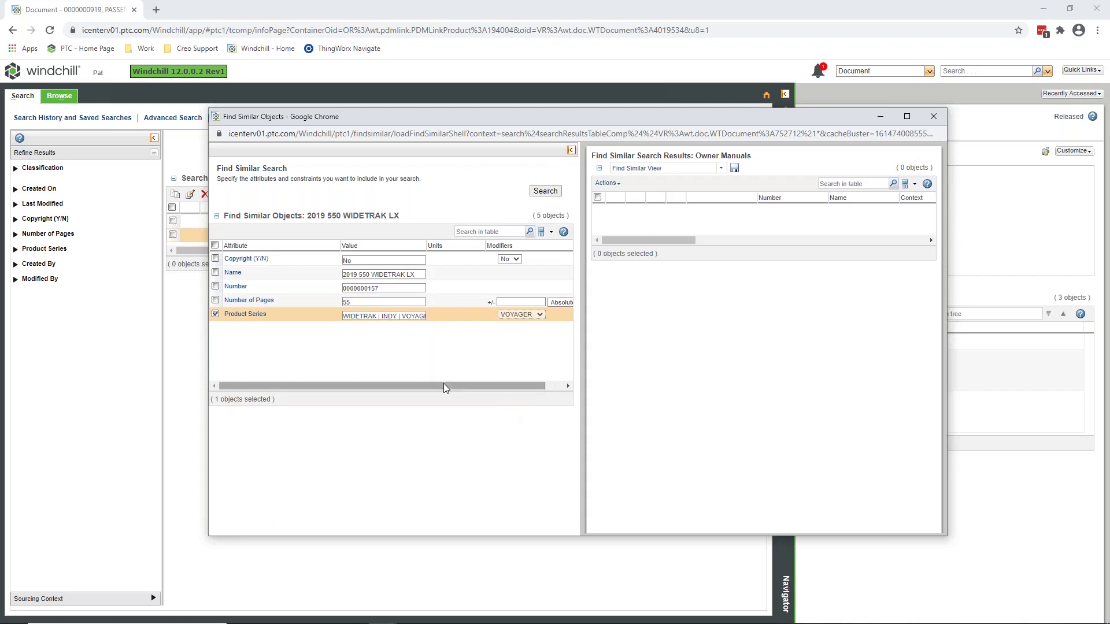
{"action": "left_click", "coordinate": [545, 190]}
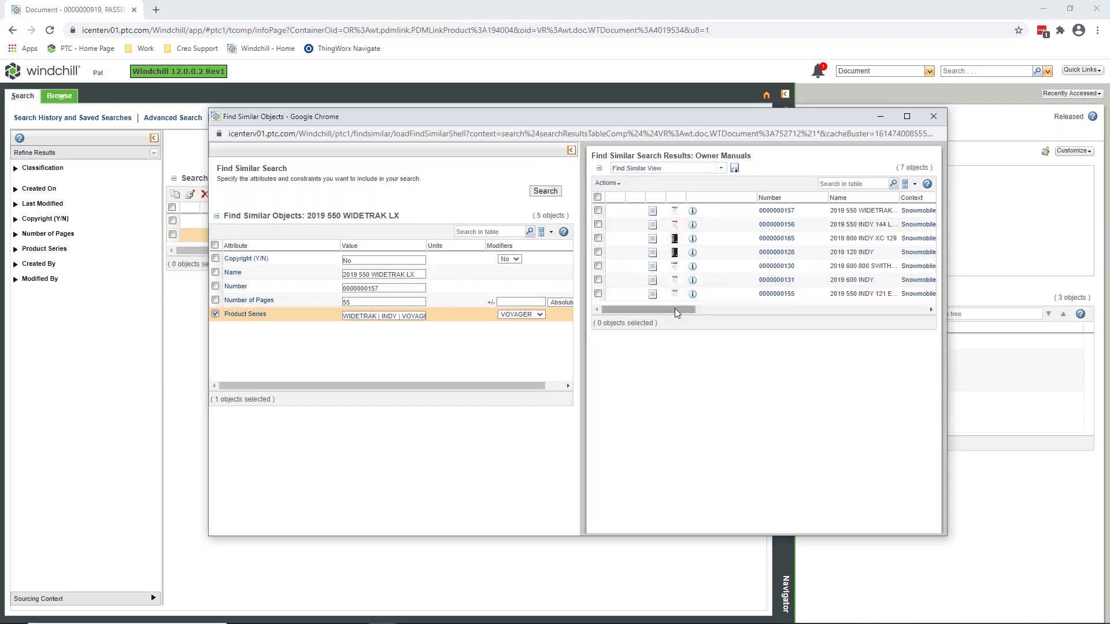
Add Number to the similarity criteria, rerun to narrow matches to 1, and close the window.
{"action": "left_click_drag", "start_coordinate": [648, 310], "coordinate": [879, 311]}
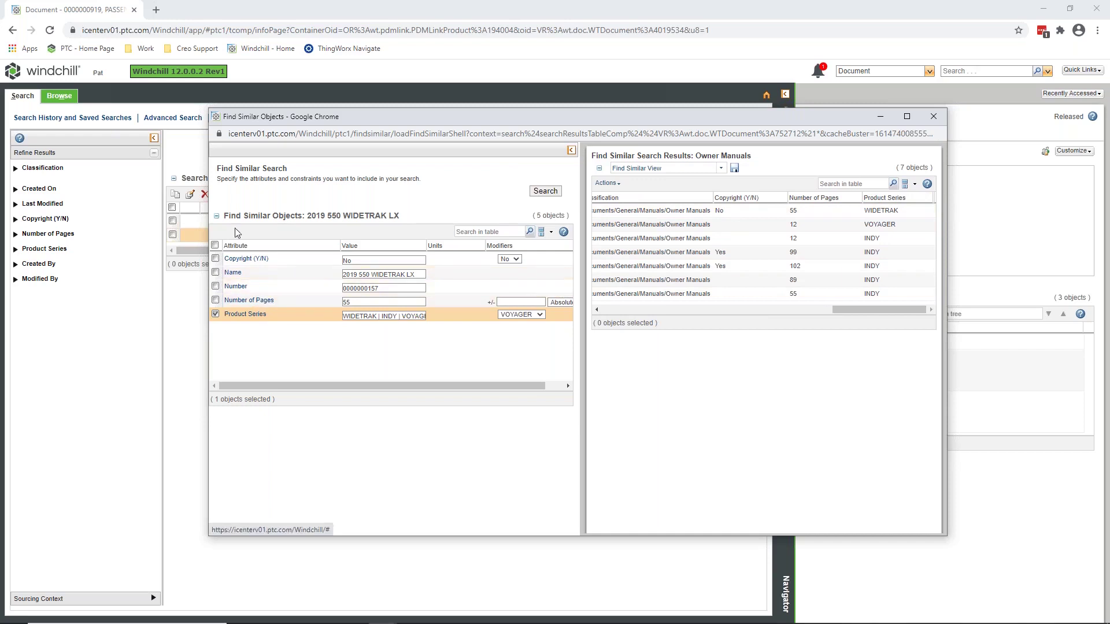
{"action": "left_click", "coordinate": [215, 287]}
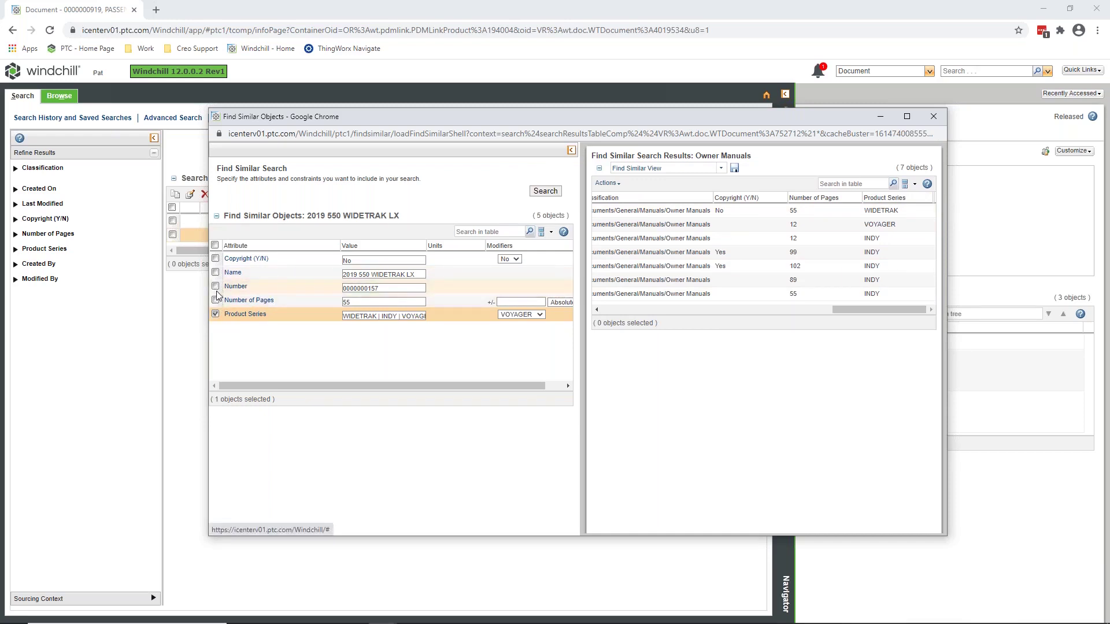
{"action": "left_click", "coordinate": [215, 287]}
{"action": "left_click", "coordinate": [545, 191]}
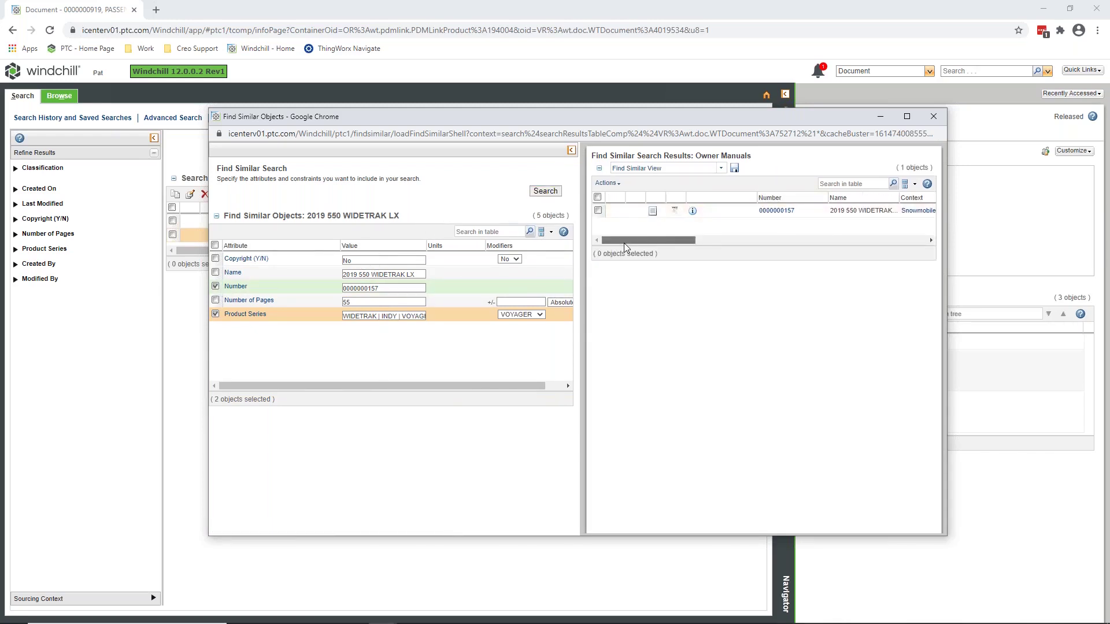
{"action": "left_click_drag", "start_coordinate": [624, 241], "coordinate": [656, 242]}
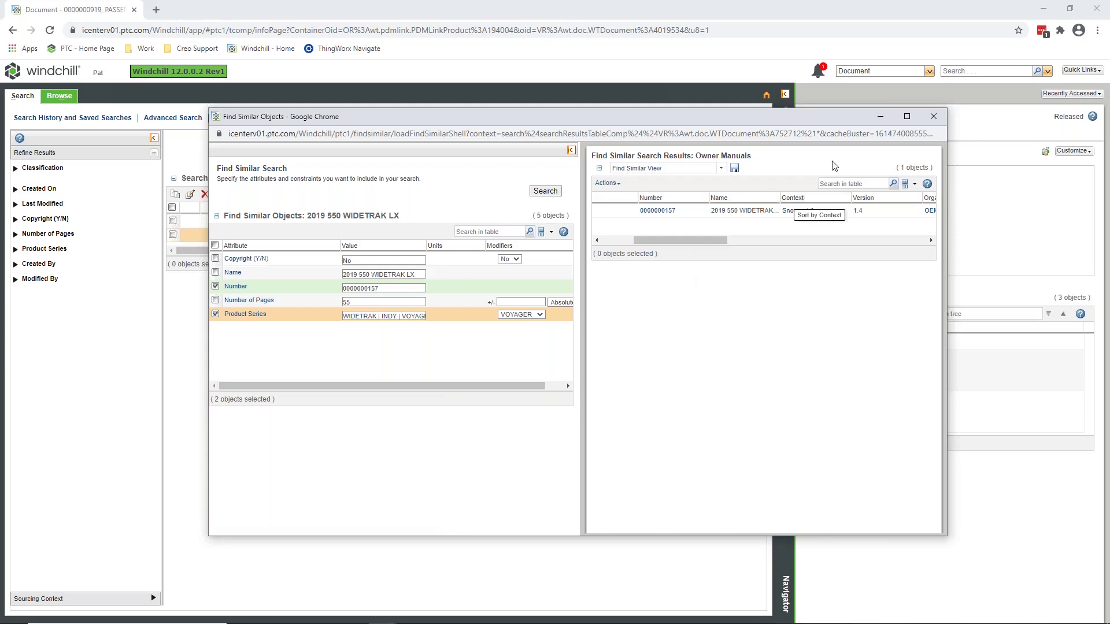
{"action": "left_click", "coordinate": [934, 117]}
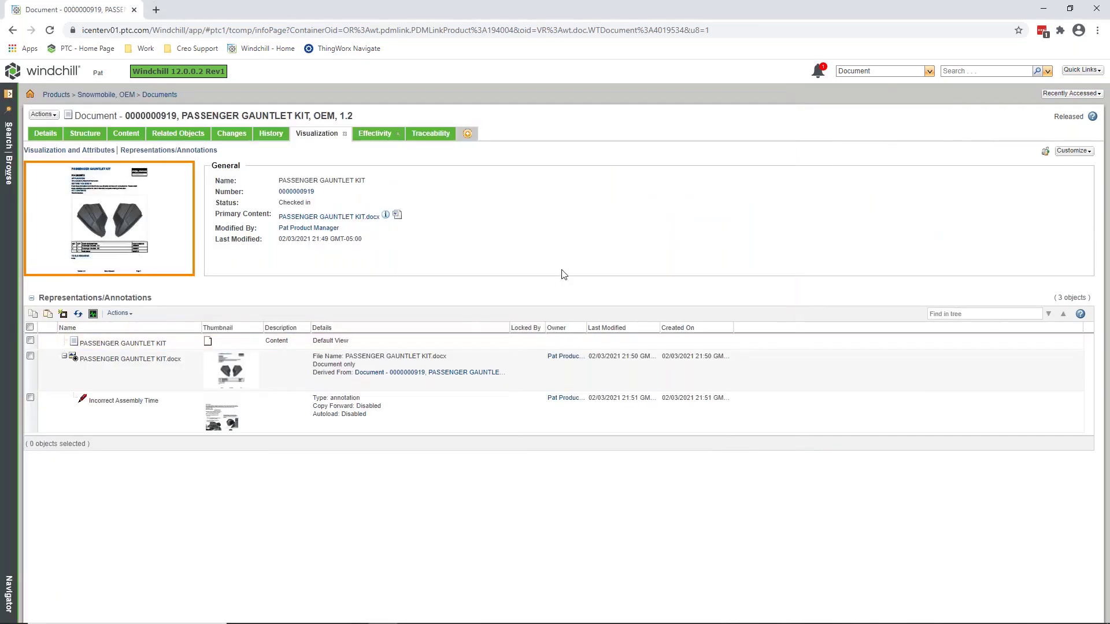